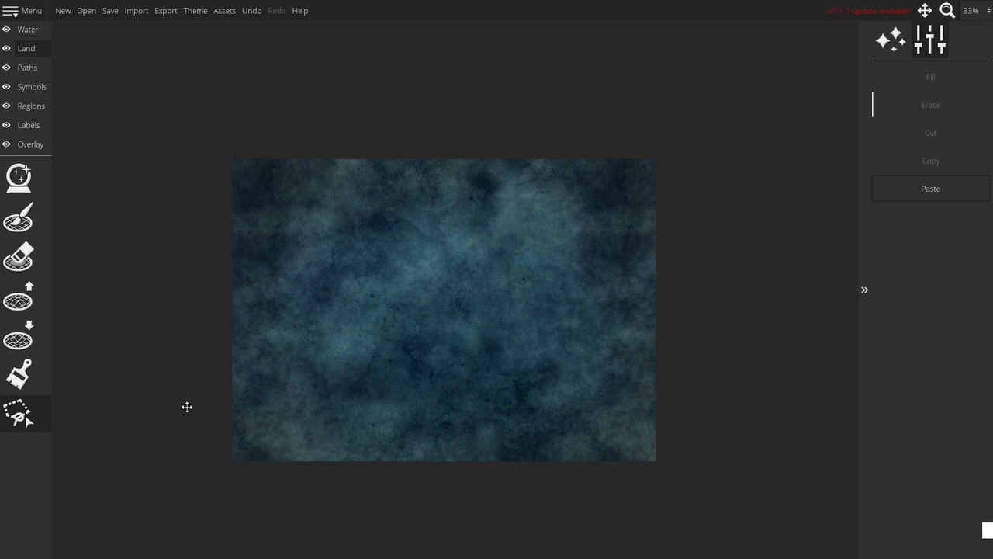
# Use the Land brush to paint a long horizontal sand island across the middle of the sea
pyautogui.click(19, 217)
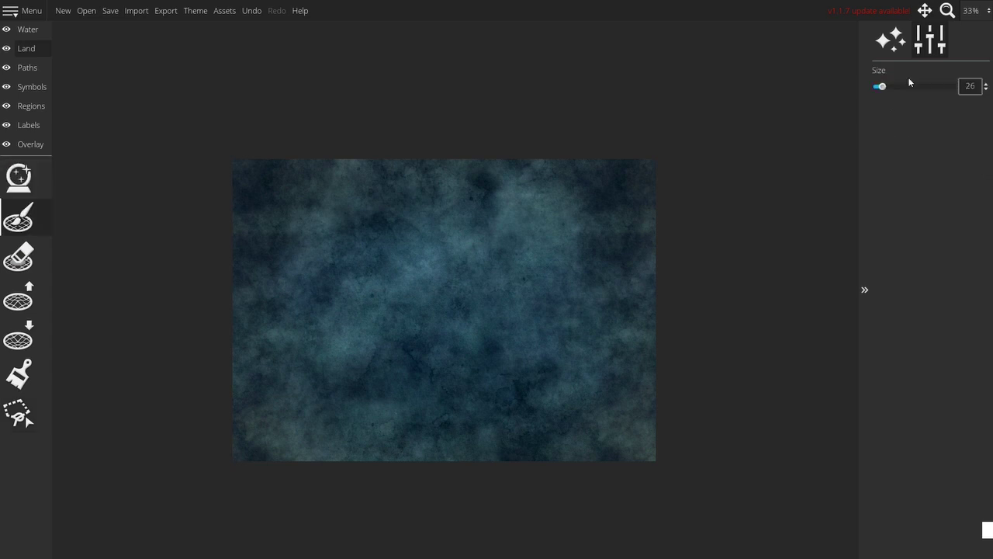
pyautogui.moveTo(366, 300)
pyautogui.mouseDown()
pyautogui.moveTo(561, 277)
pyautogui.moveTo(321, 284)
pyautogui.mouseUp()
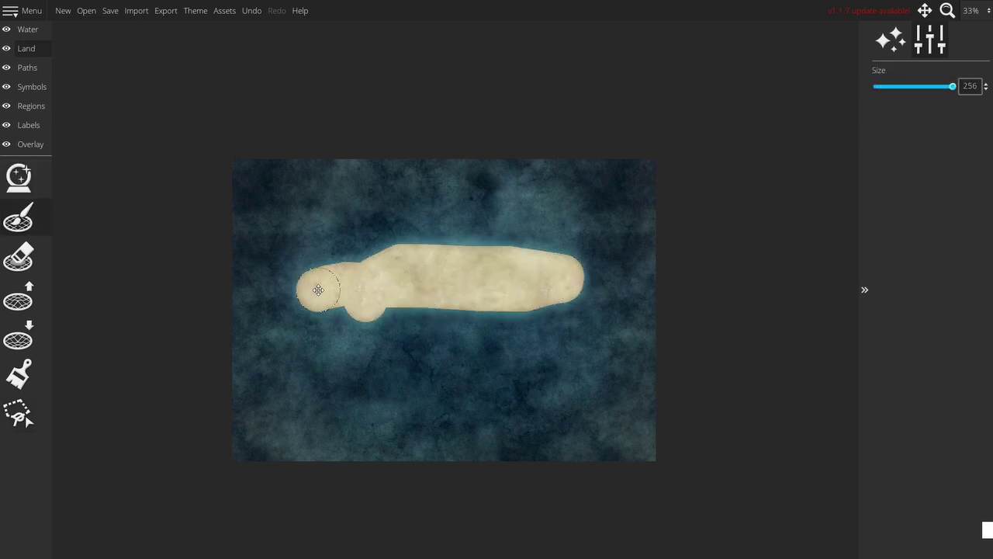
pyautogui.click(19, 374)
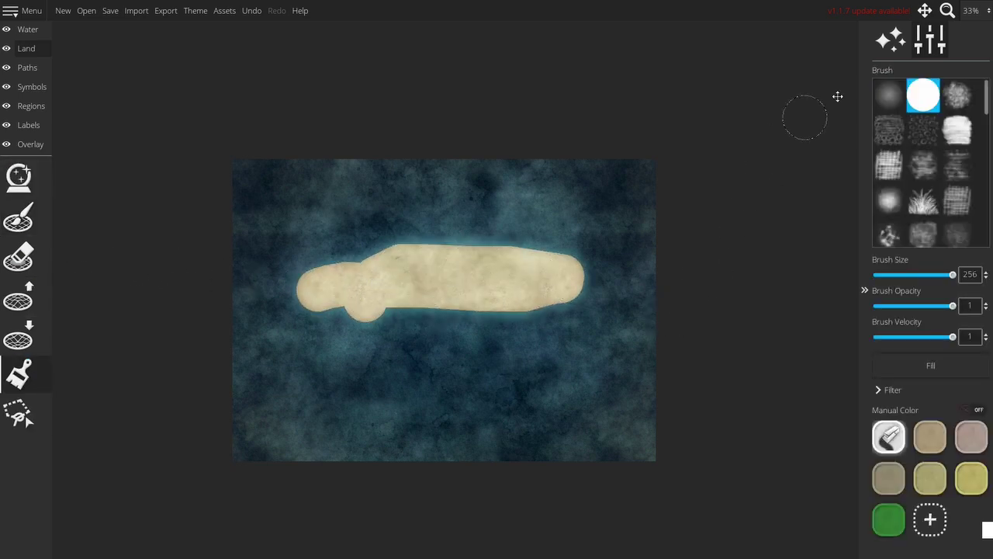
# Paint a green band across the island with the green Manual Color swatch, and inspect its rounded left end
pyautogui.scroll(3, 419, 276)
pyautogui.scroll(2, 419, 307)
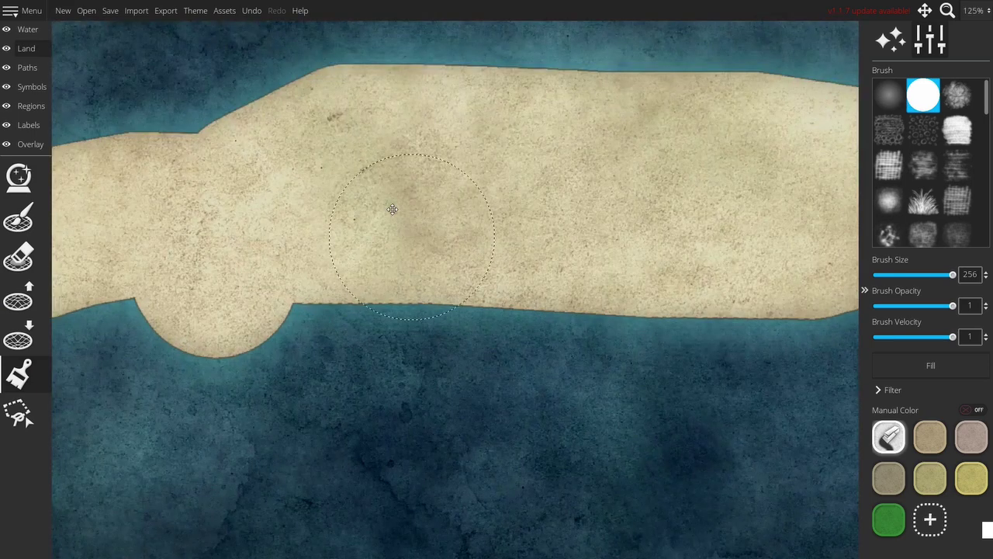
pyautogui.click(888, 519)
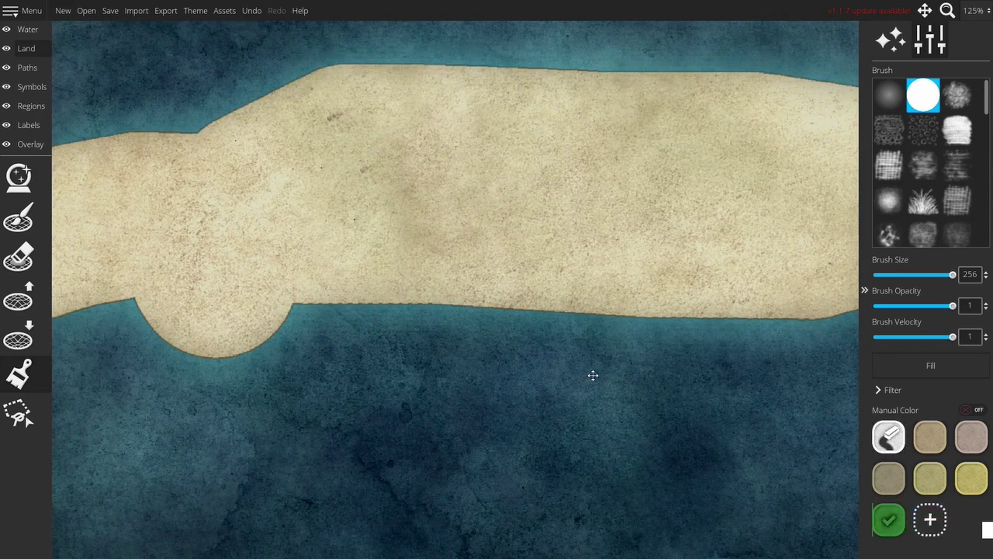
pyautogui.click(341, 270)
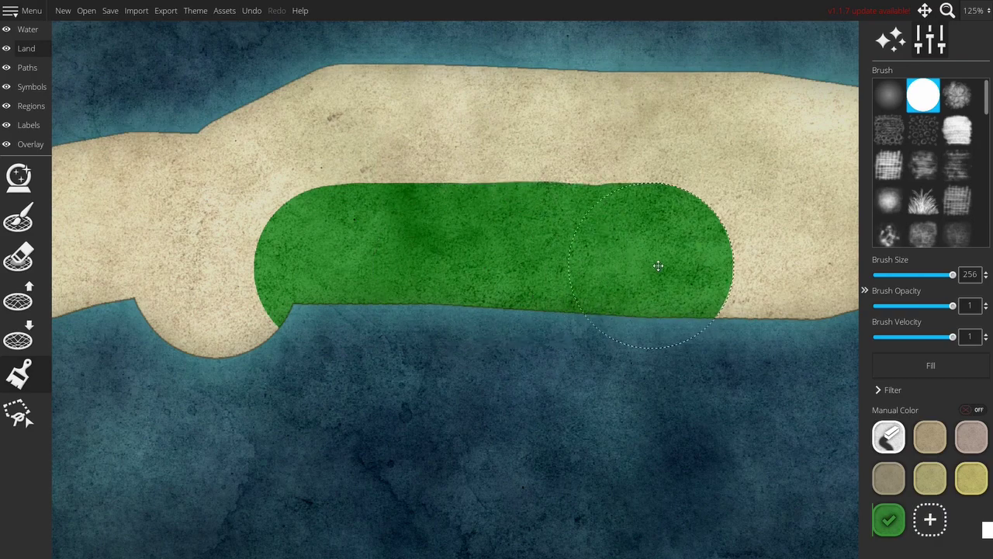
pyautogui.moveTo(355, 265); pyautogui.dragTo(741, 264)
pyautogui.scroll(1, 631, 264)
pyautogui.scroll(1, 632, 259)
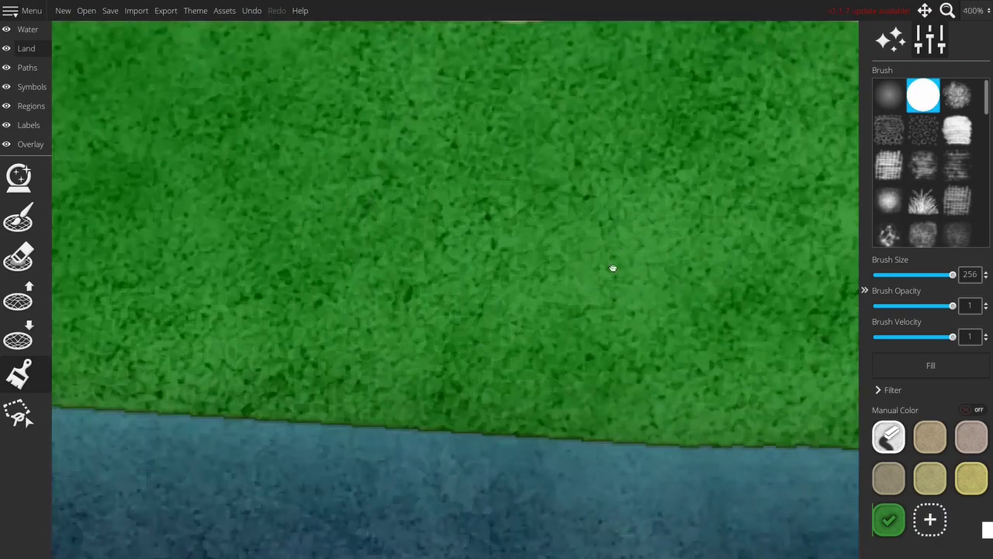
pyautogui.scroll(1, 613, 269)
pyautogui.moveTo(393, 257); pyautogui.dragTo(648, 278)
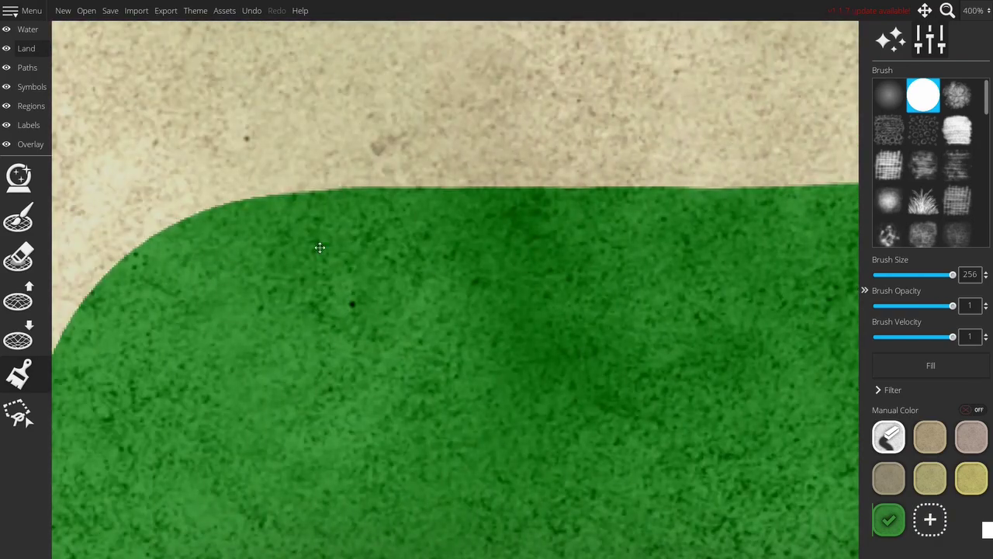
pyautogui.scroll(-1, 537, 211)
pyautogui.scroll(-1, 570, 235)
pyautogui.scroll(-1, 694, 288)
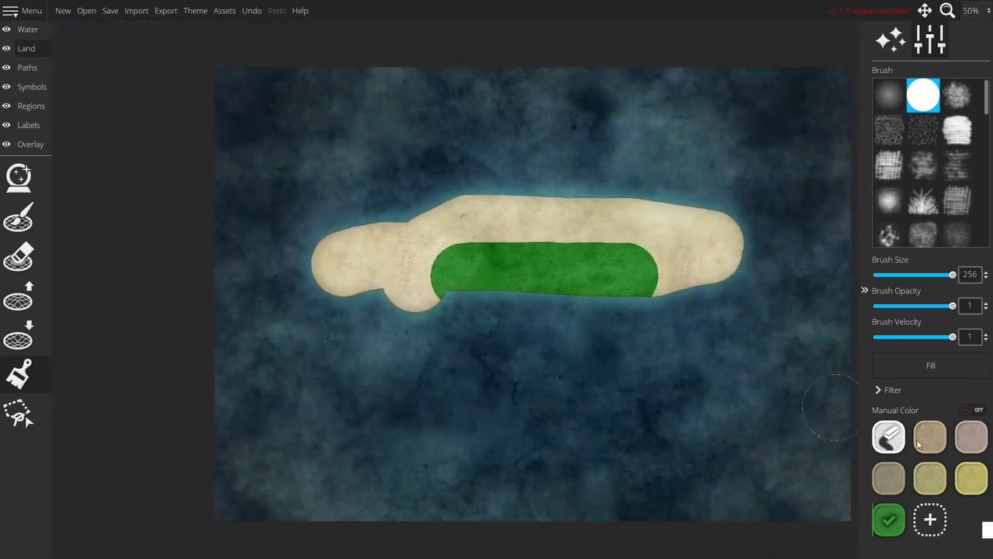
# Refill the island with sand colour, then outline it with the polygonal lasso and erase it
pyautogui.click(931, 365)
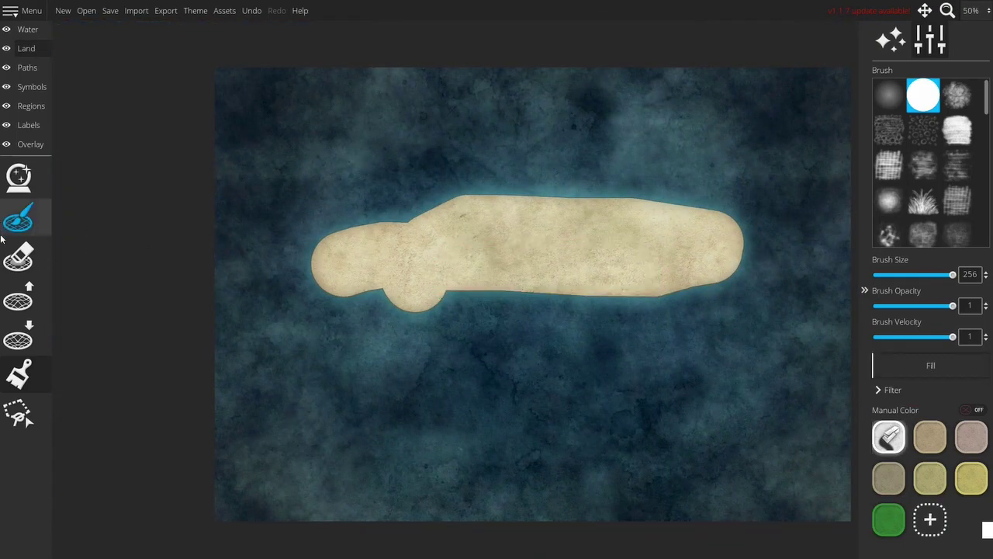
pyautogui.click(19, 415)
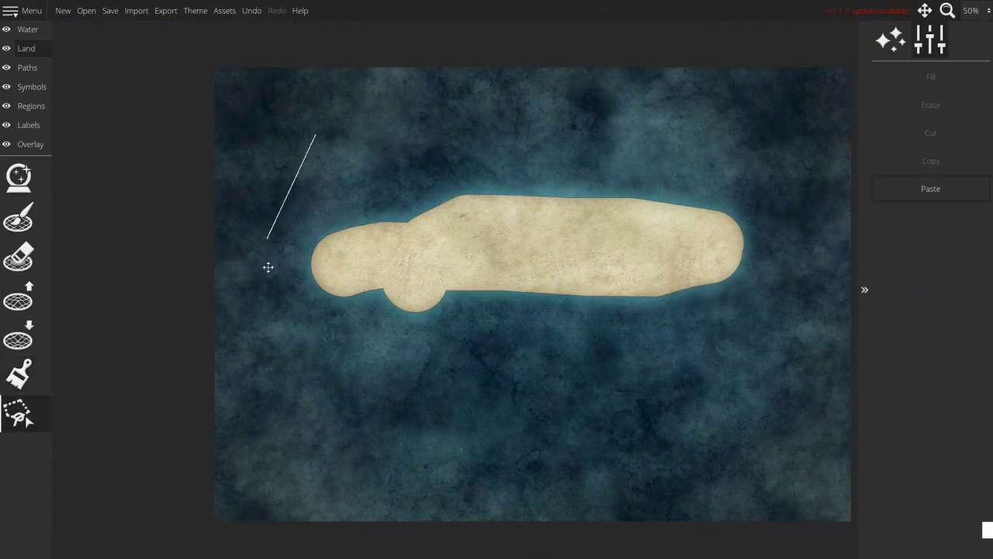
pyautogui.click(260, 303)
pyautogui.click(639, 439)
pyautogui.click(817, 267)
pyautogui.doubleClick(805, 172)
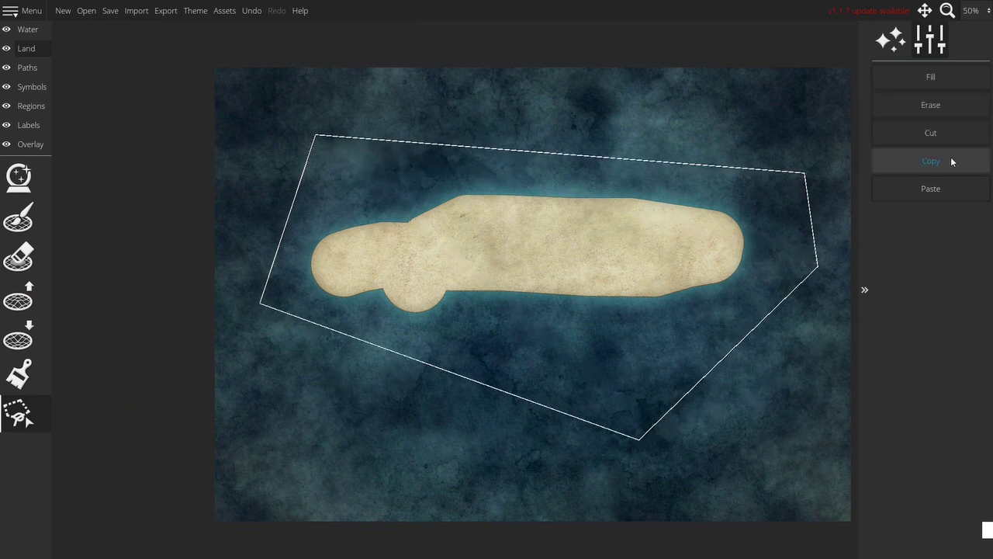
pyautogui.click(931, 115)
pyautogui.scroll(-1, 539, 279)
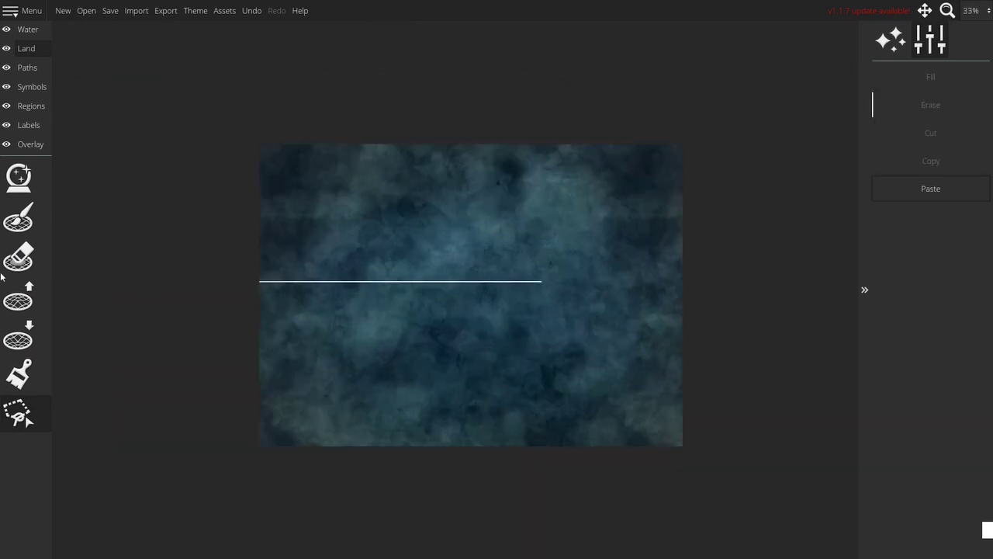
# Paint sand land with the Land brush across the whole top edge of the map
pyautogui.click(19, 217)
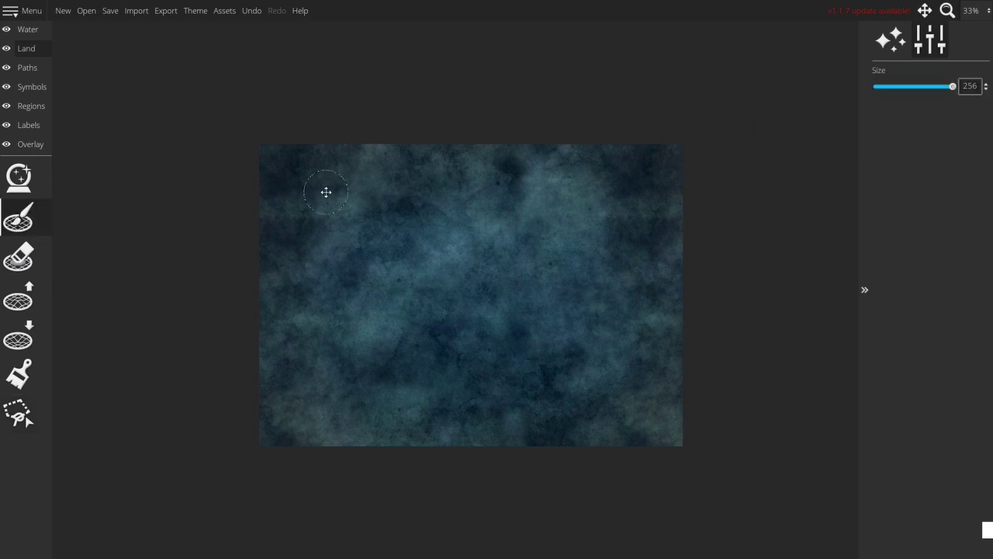
pyautogui.moveTo(227, 155)
pyautogui.mouseDown()
pyautogui.moveTo(685, 177)
pyautogui.moveTo(265, 219)
pyautogui.mouseUp()
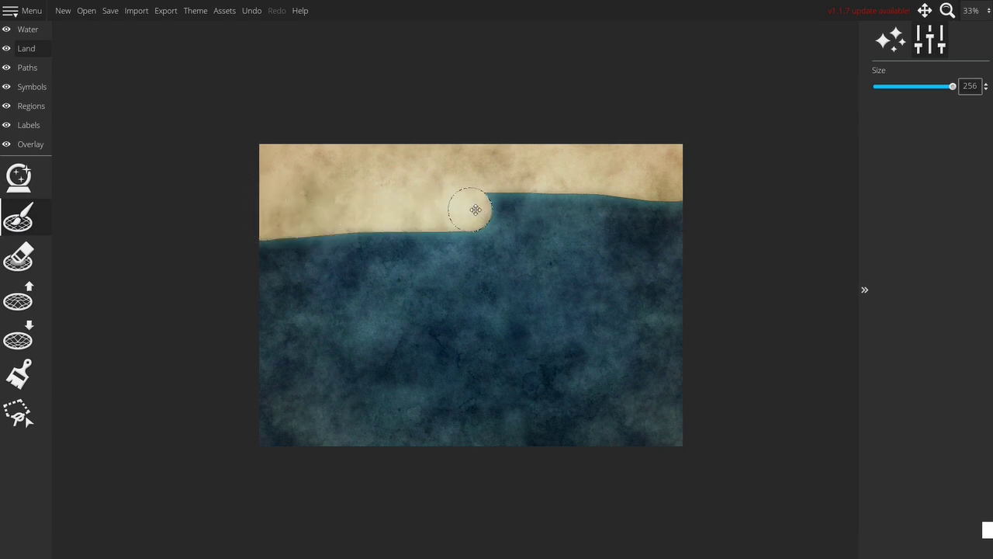
pyautogui.moveTo(265, 220); pyautogui.dragTo(693, 217)
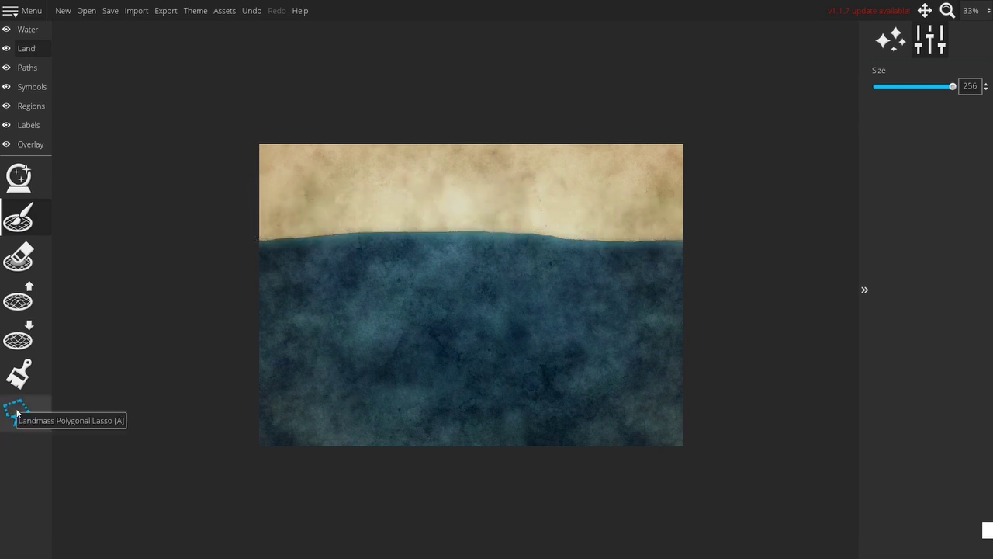
# Cut the land with a straight polygonal-lasso line and move it down, aligning its corner with the map edge
pyautogui.click(34, 412)
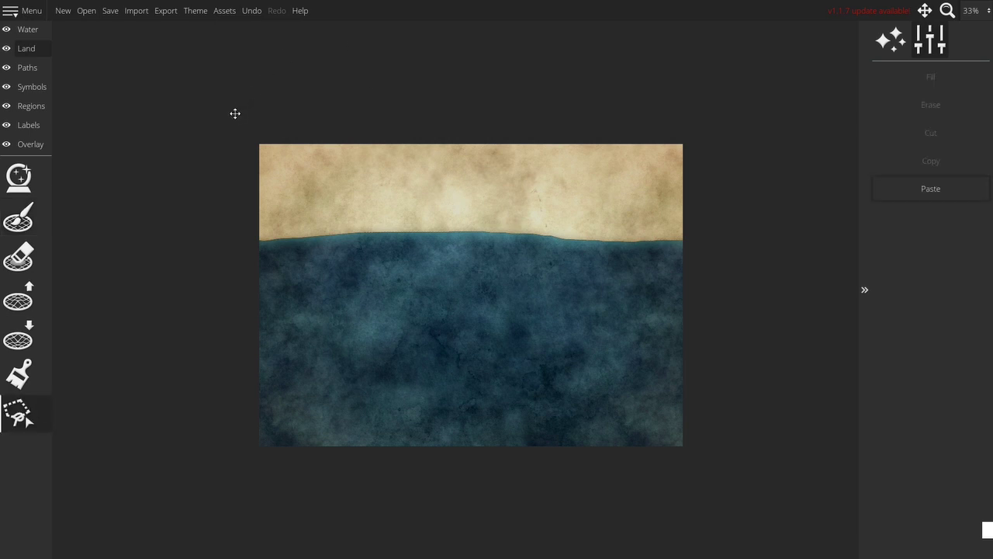
pyautogui.moveTo(236, 262); pyautogui.dragTo(734, 114)
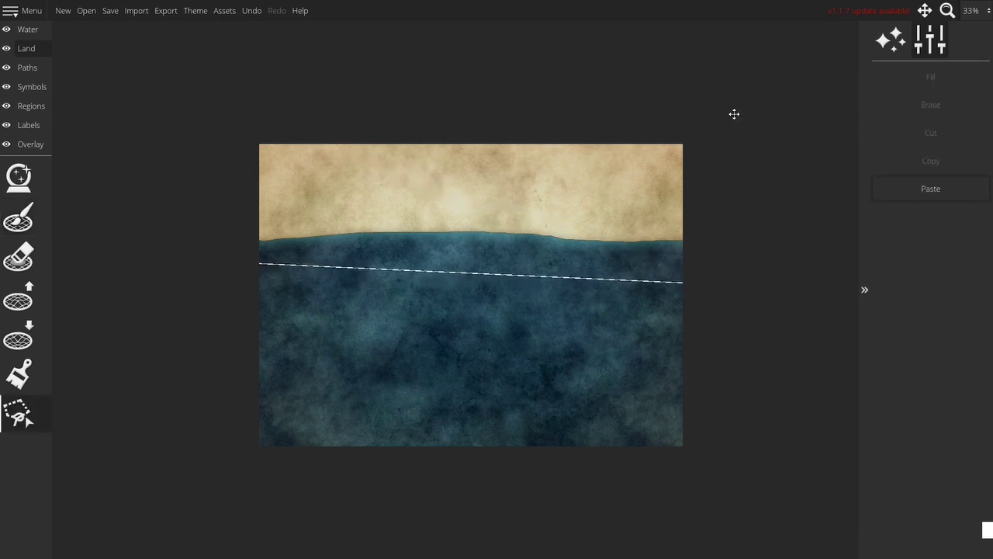
pyautogui.moveTo(472, 182); pyautogui.dragTo(472, 401)
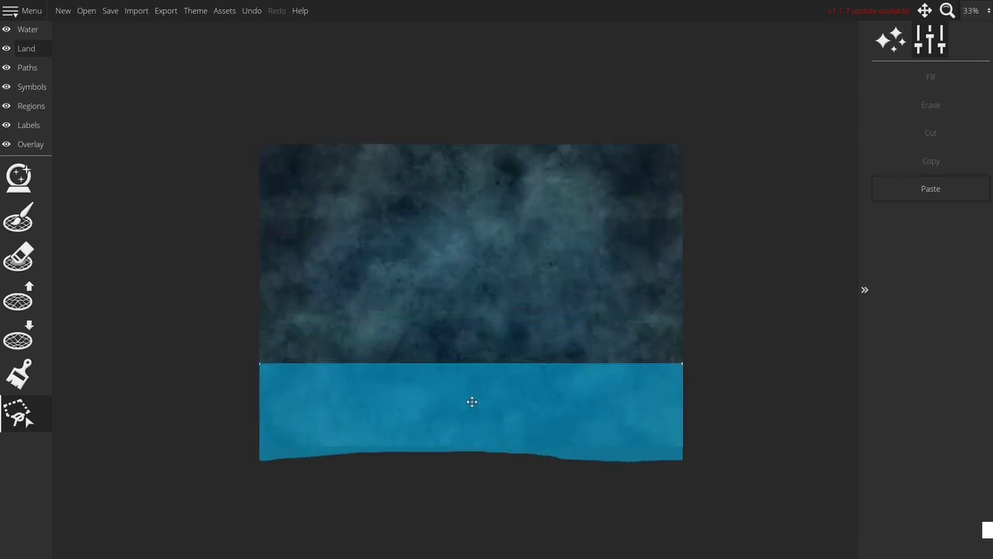
pyautogui.scroll(4, 251, 386)
pyautogui.scroll(4, 360, 333)
pyautogui.scroll(3, 399, 255)
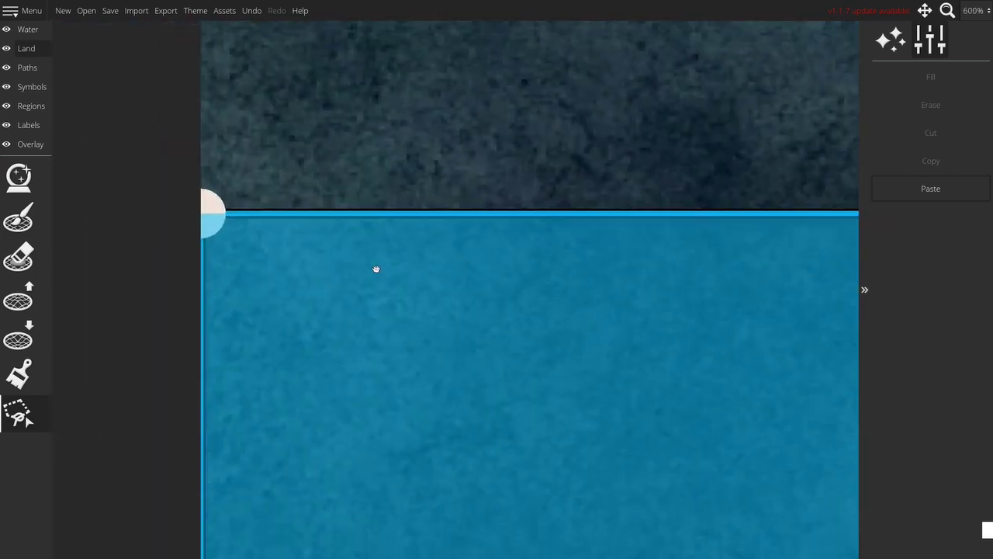
pyautogui.moveTo(375, 268)
pyautogui.mouseDown()
pyautogui.moveTo(468, 251)
pyautogui.moveTo(457, 250)
pyautogui.mouseUp()
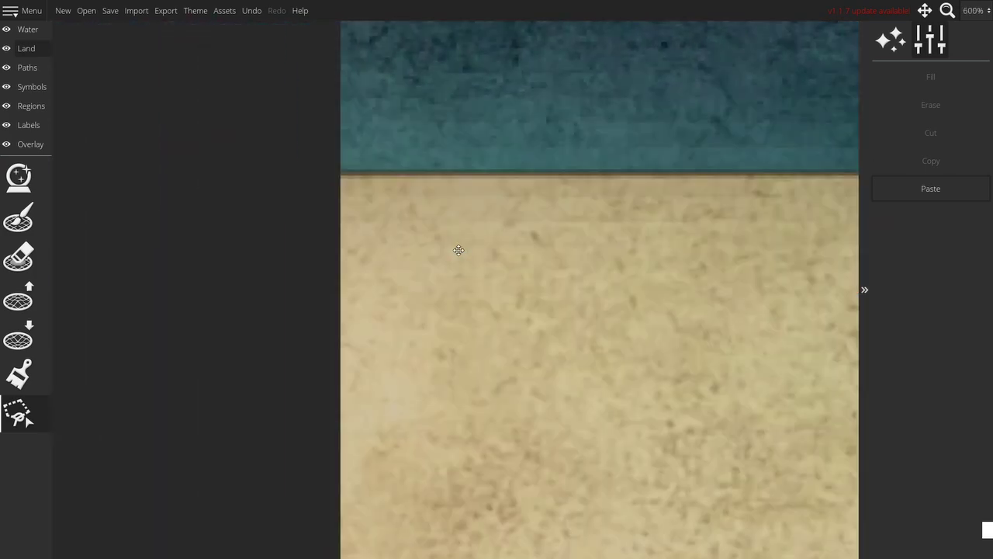
pyautogui.scroll(-3, 459, 250)
pyautogui.scroll(-3, 457, 256)
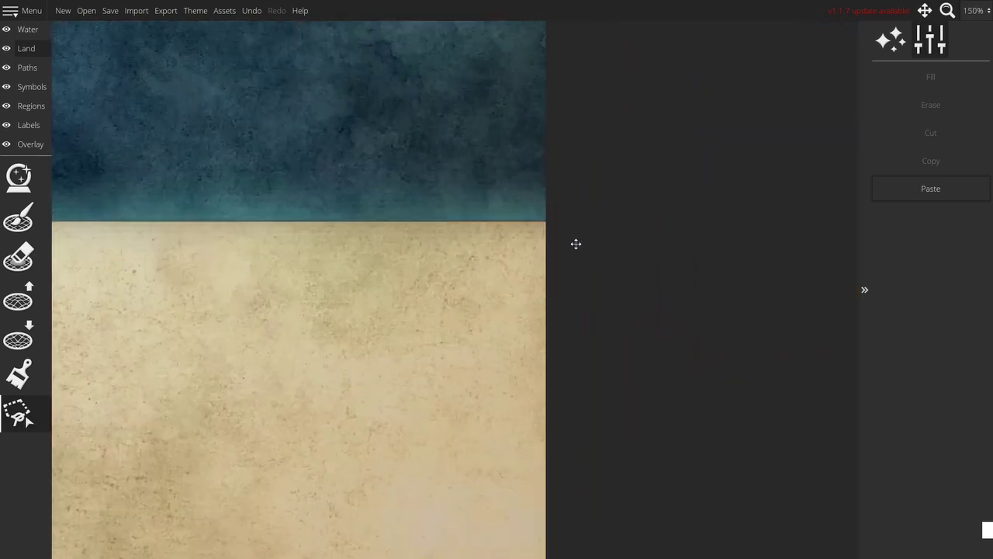
pyautogui.scroll(-3, 536, 229)
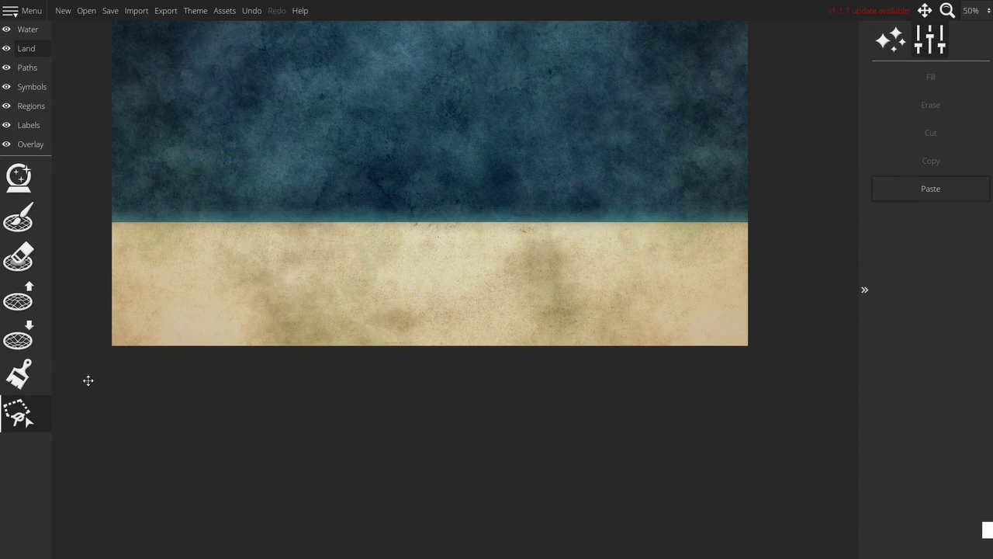
# Check the straight-edged outline along the lower strip's shoreline up close, then copy the selected strip
pyautogui.scroll(2, 93, 230)
pyautogui.scroll(2, 98, 220)
pyautogui.scroll(1, 100, 222)
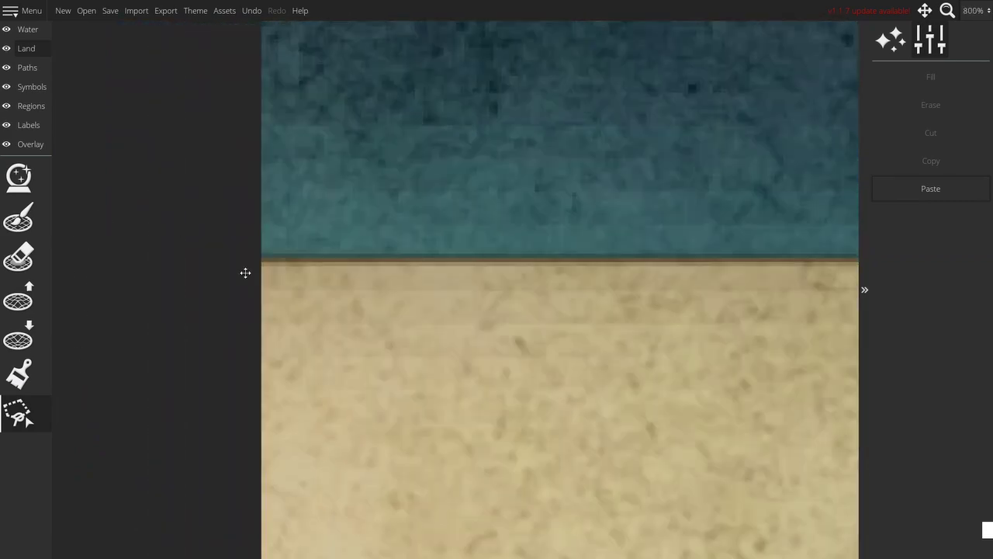
pyautogui.scroll(-1, 249, 260)
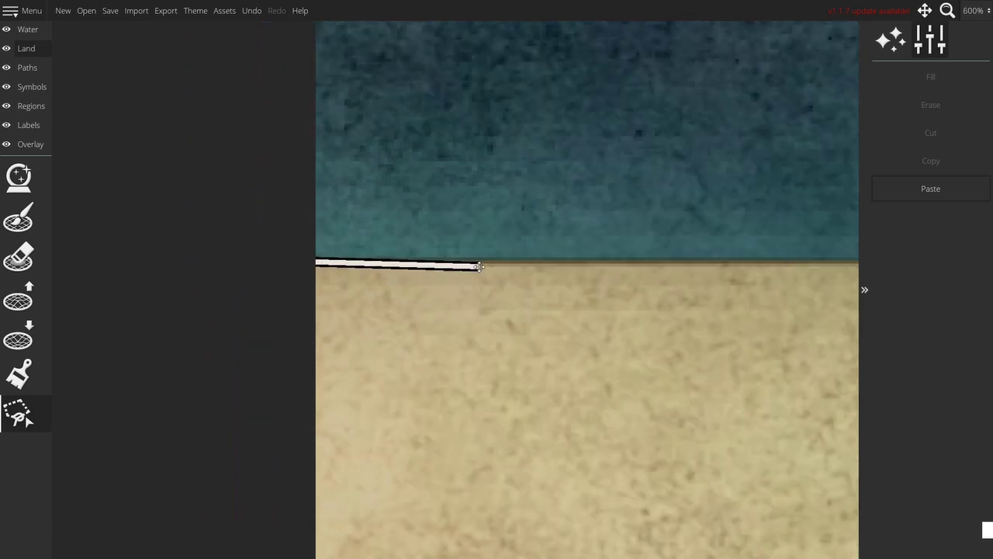
pyautogui.scroll(-3, 465, 279)
pyautogui.scroll(1, 310, 310)
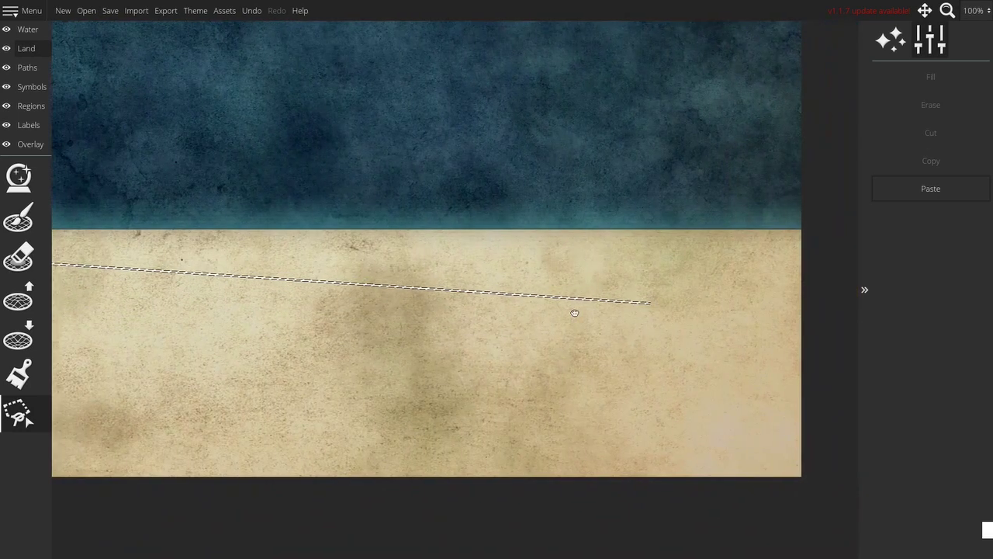
pyautogui.scroll(2, 495, 273)
pyautogui.scroll(1, 481, 273)
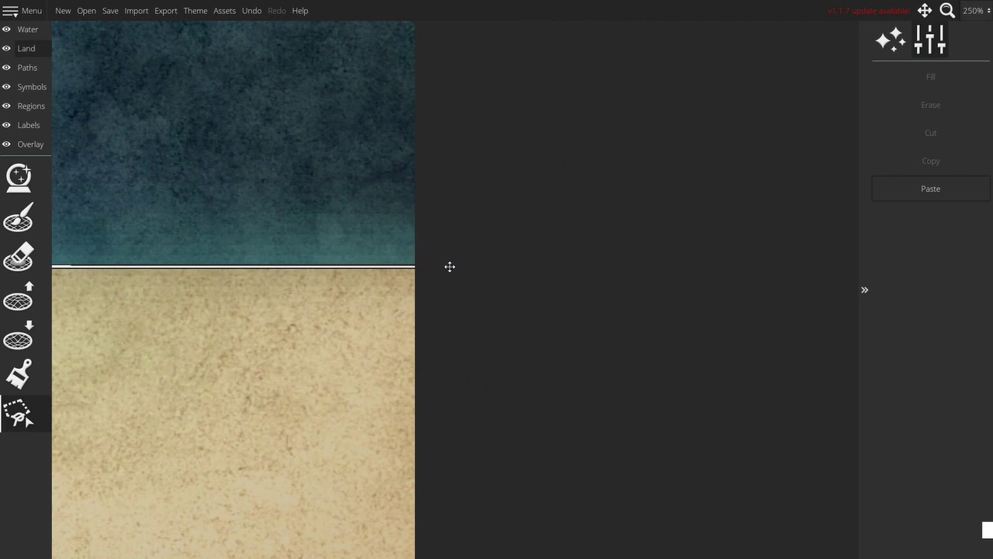
pyautogui.scroll(-1, 450, 266)
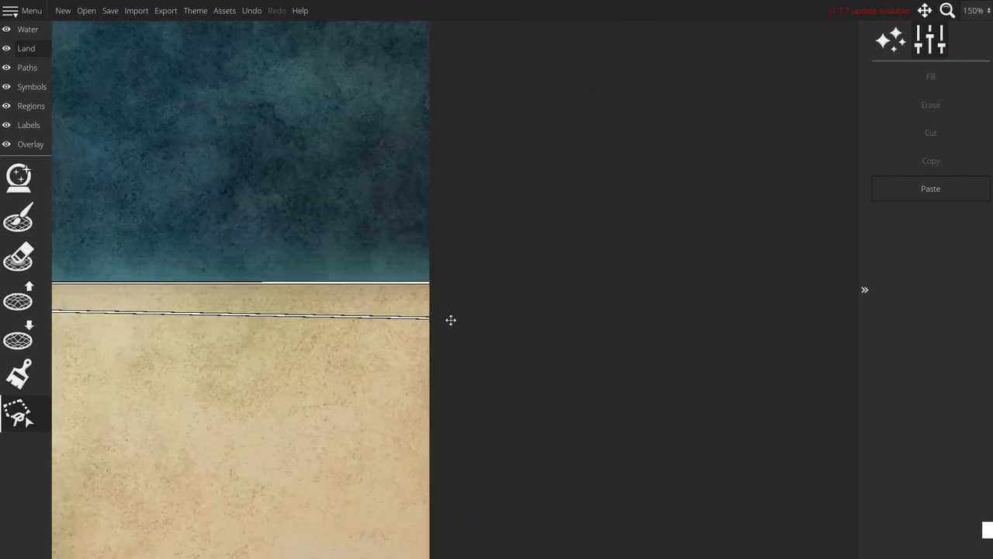
pyautogui.scroll(-2, 450, 319)
pyautogui.scroll(-2, 556, 329)
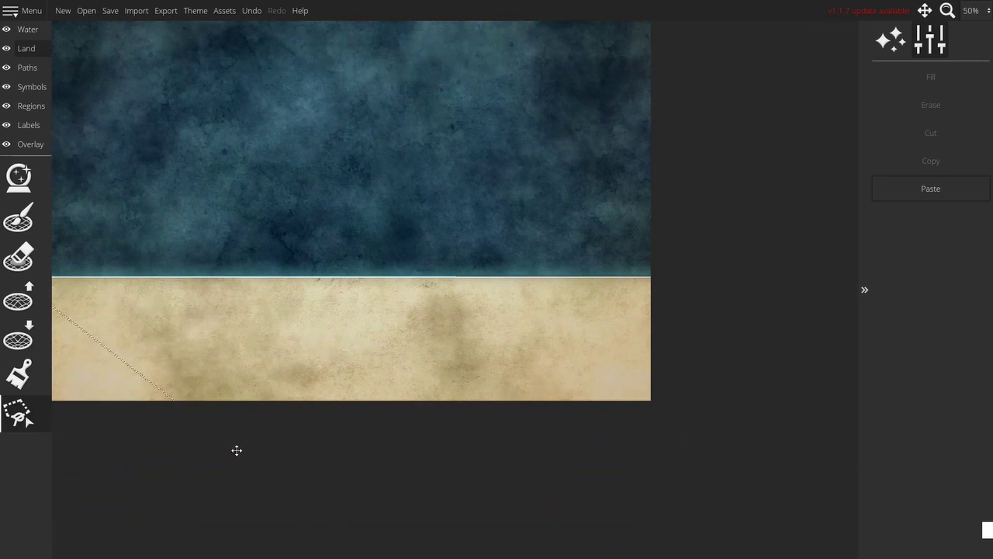
pyautogui.moveTo(237, 450); pyautogui.dragTo(525, 411)
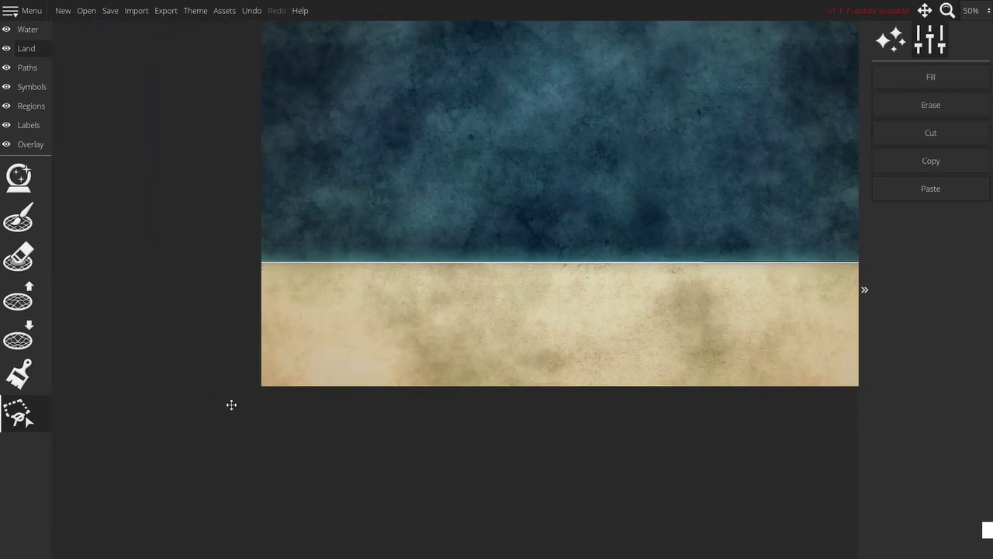
pyautogui.click(937, 163)
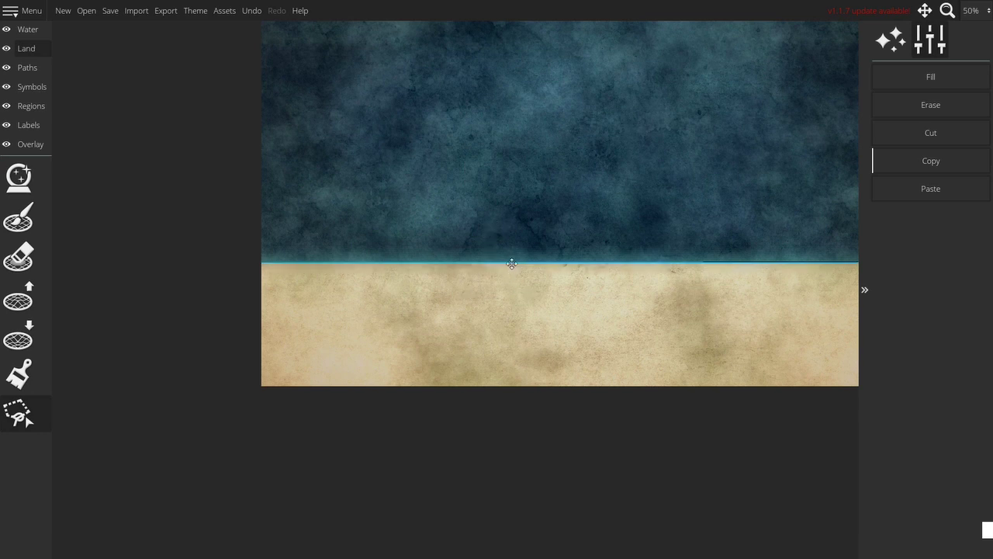
# Paste the copied strip and move it up, aligning its edge to leave a narrow water channel
pyautogui.click(924, 186)
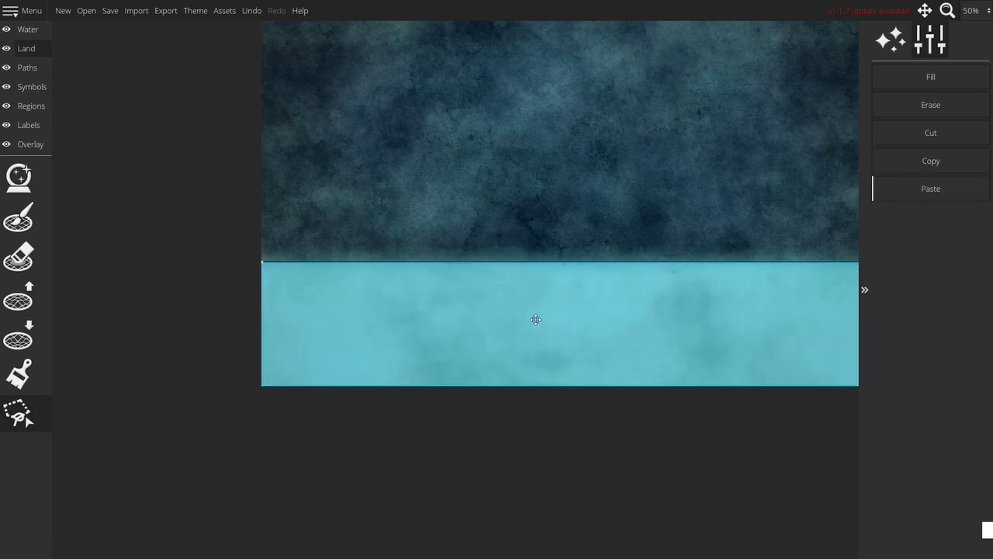
pyautogui.moveTo(536, 319); pyautogui.dragTo(535, 177)
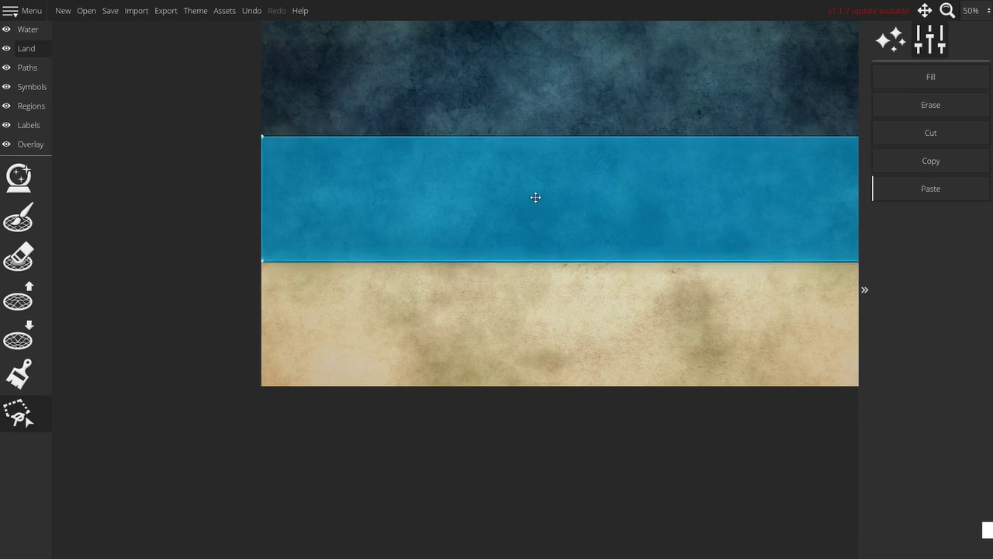
pyautogui.scroll(5, 245, 152)
pyautogui.scroll(5, 253, 126)
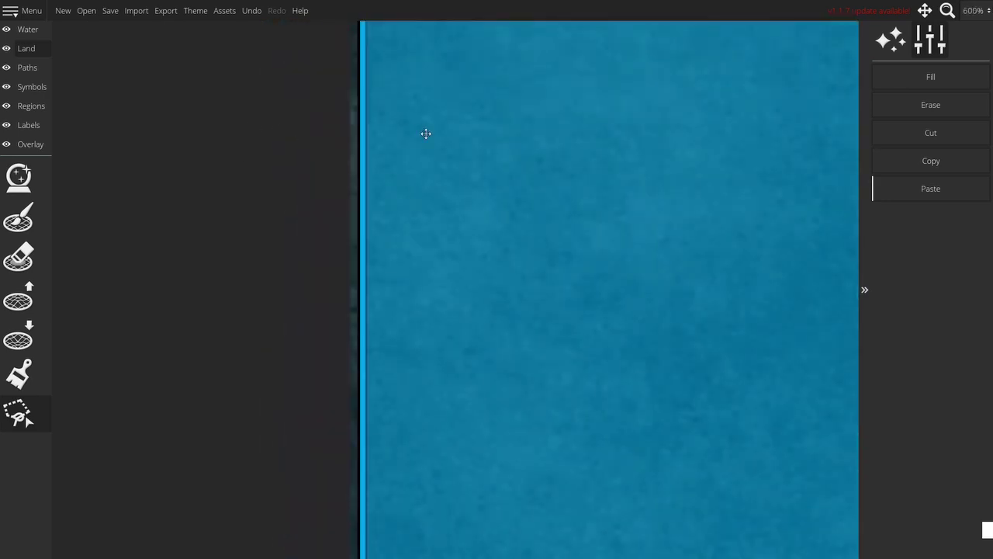
pyautogui.moveTo(418, 126); pyautogui.dragTo(417, 125)
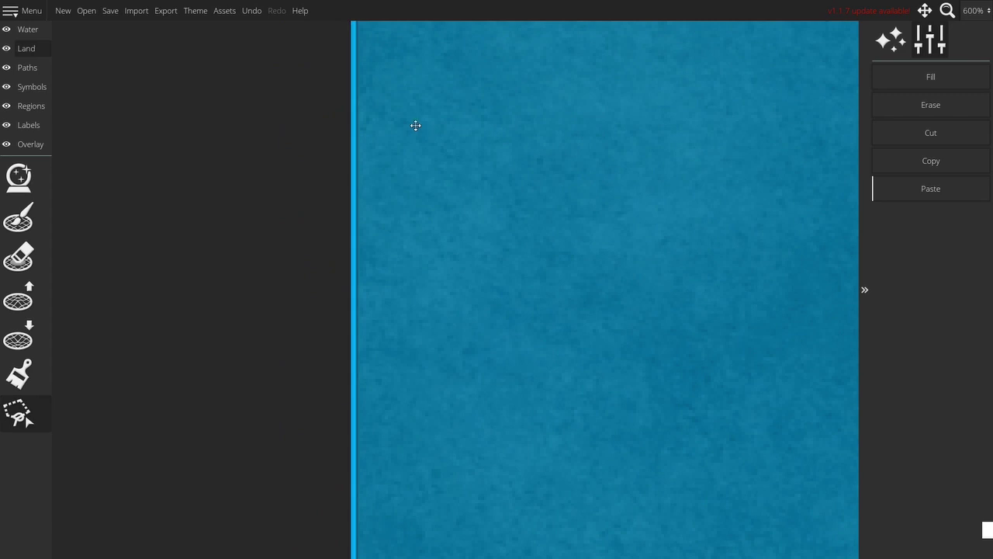
pyautogui.scroll(-3, 416, 125)
pyautogui.scroll(-2, 466, 163)
pyautogui.scroll(-2, 517, 235)
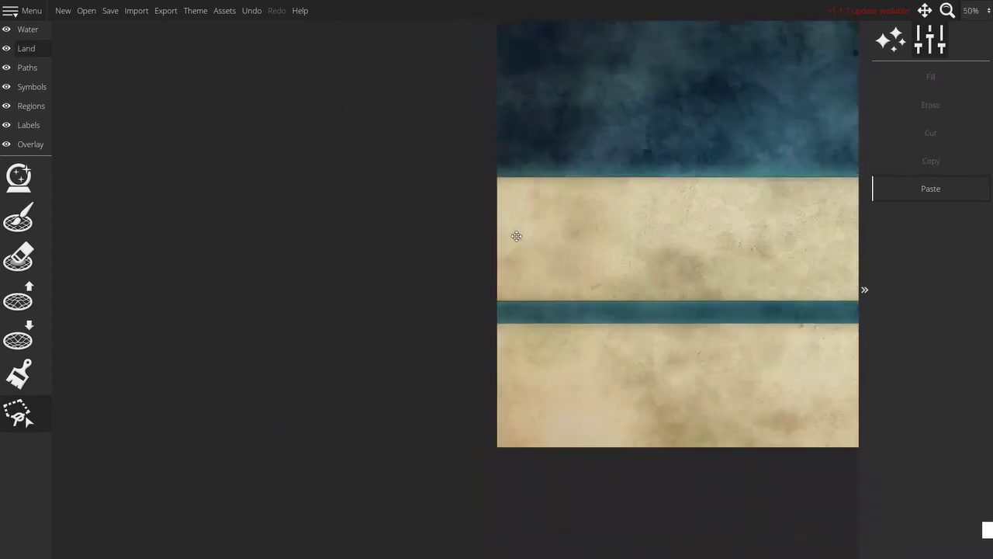
pyautogui.scroll(-2, 183, 267)
pyautogui.scroll(3, 527, 240)
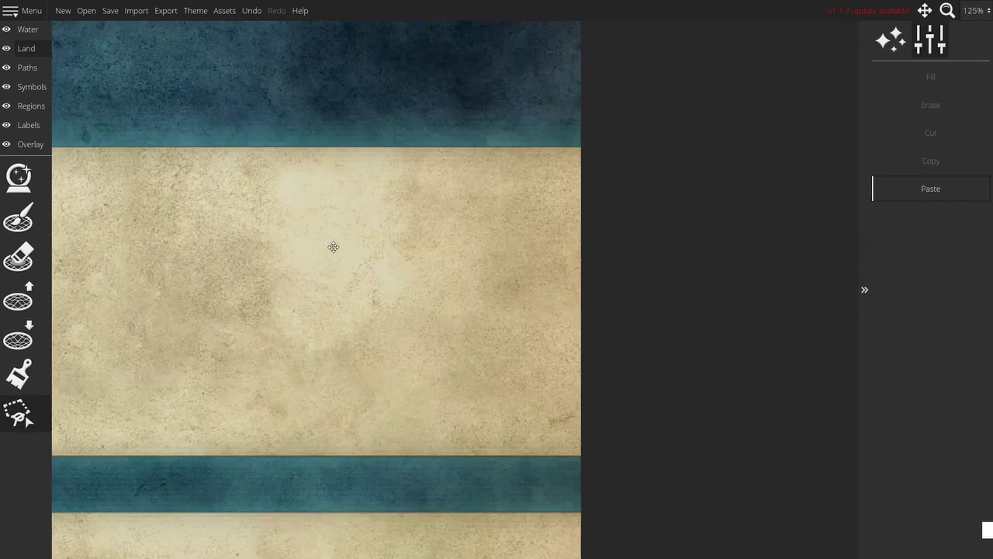
pyautogui.scroll(-5, 334, 247)
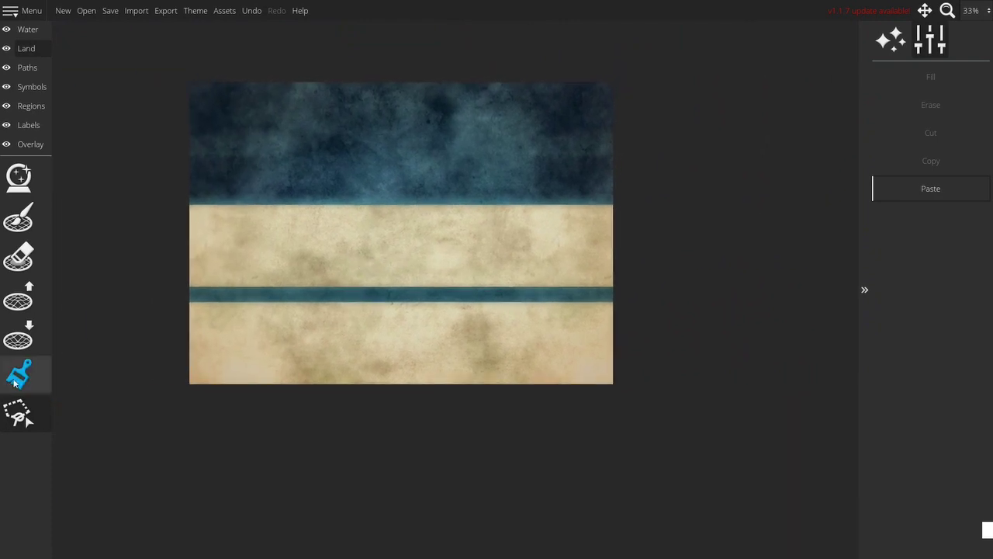
pyautogui.click(14, 382)
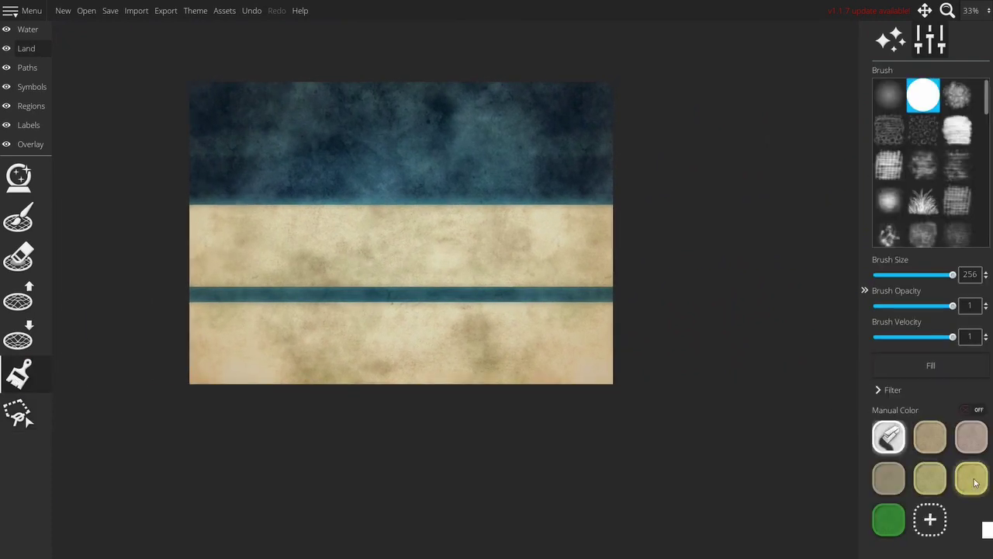
# Paint the lower land strip with the yellow land colour
pyautogui.click(973, 480)
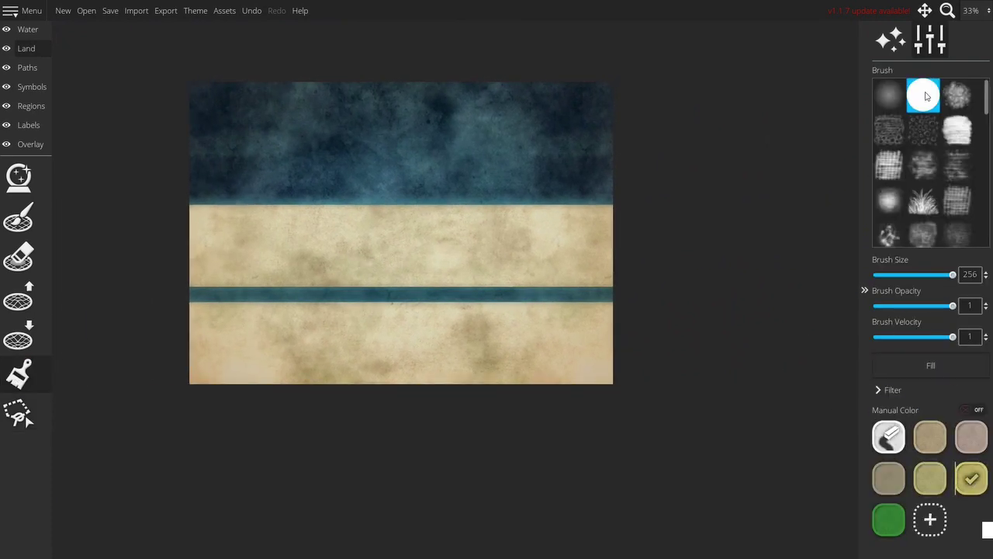
pyautogui.scroll(2, 579, 361)
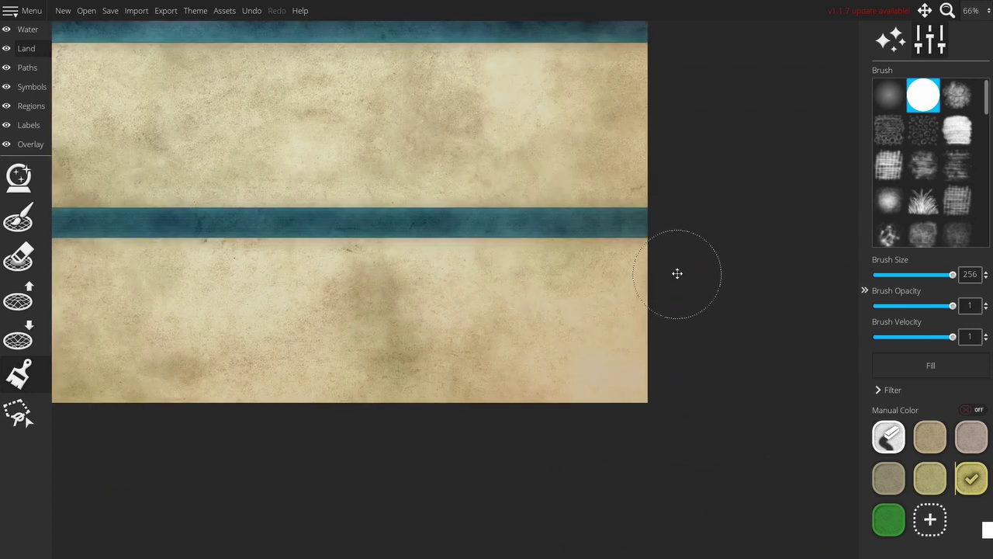
pyautogui.moveTo(676, 272)
pyautogui.mouseDown()
pyautogui.moveTo(657, 362)
pyautogui.moveTo(595, 345)
pyautogui.moveTo(610, 261)
pyautogui.moveTo(155, 271)
pyautogui.moveTo(662, 281)
pyautogui.moveTo(388, 286)
pyautogui.moveTo(300, 344)
pyautogui.moveTo(372, 337)
pyautogui.moveTo(483, 395)
pyautogui.moveTo(738, 333)
pyautogui.moveTo(505, 413)
pyautogui.mouseUp()
pyautogui.moveTo(368, 305)
pyautogui.mouseDown()
pyautogui.moveTo(536, 264)
pyautogui.moveTo(688, 354)
pyautogui.moveTo(395, 333)
pyautogui.moveTo(514, 346)
pyautogui.mouseUp()
# Paint the upper land strip solid green from end to end
pyautogui.click(900, 524)
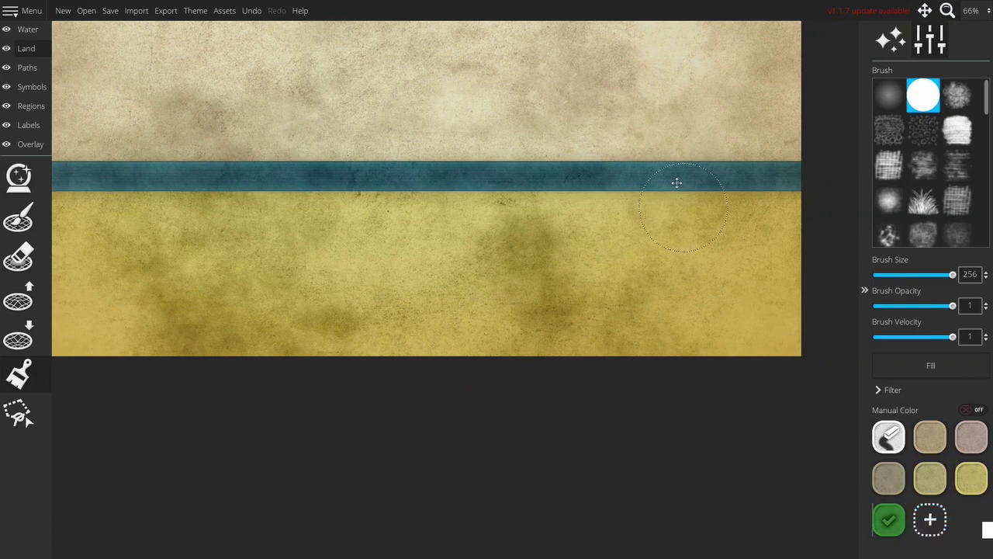
pyautogui.moveTo(781, 312)
pyautogui.mouseDown()
pyautogui.moveTo(777, 274)
pyautogui.moveTo(722, 168)
pyautogui.moveTo(231, 171)
pyautogui.moveTo(732, 217)
pyautogui.moveTo(430, 234)
pyautogui.moveTo(472, 335)
pyautogui.moveTo(764, 326)
pyautogui.moveTo(472, 271)
pyautogui.moveTo(438, 275)
pyautogui.mouseUp()
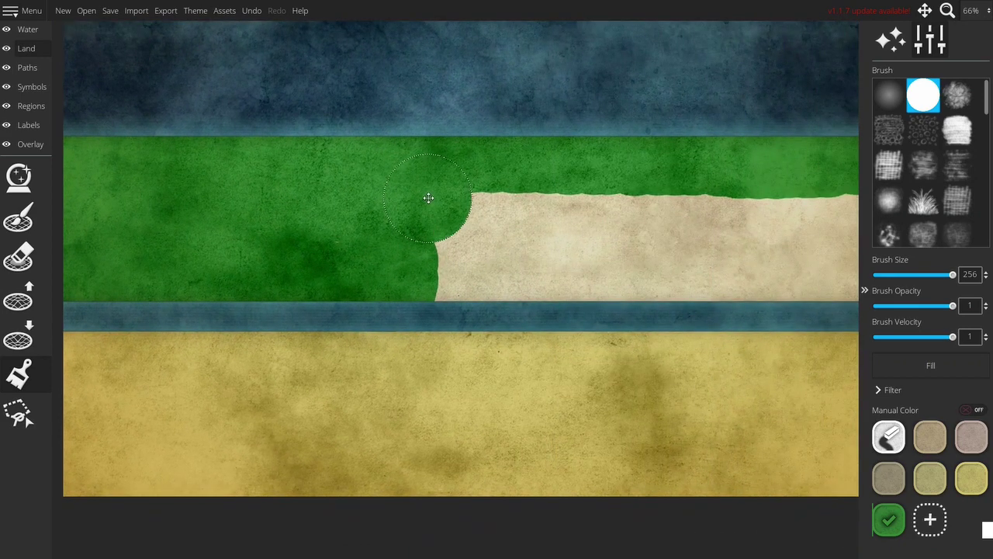
pyautogui.moveTo(428, 197)
pyautogui.mouseDown()
pyautogui.moveTo(452, 284)
pyautogui.moveTo(629, 274)
pyautogui.moveTo(732, 217)
pyautogui.moveTo(448, 204)
pyautogui.mouseUp()
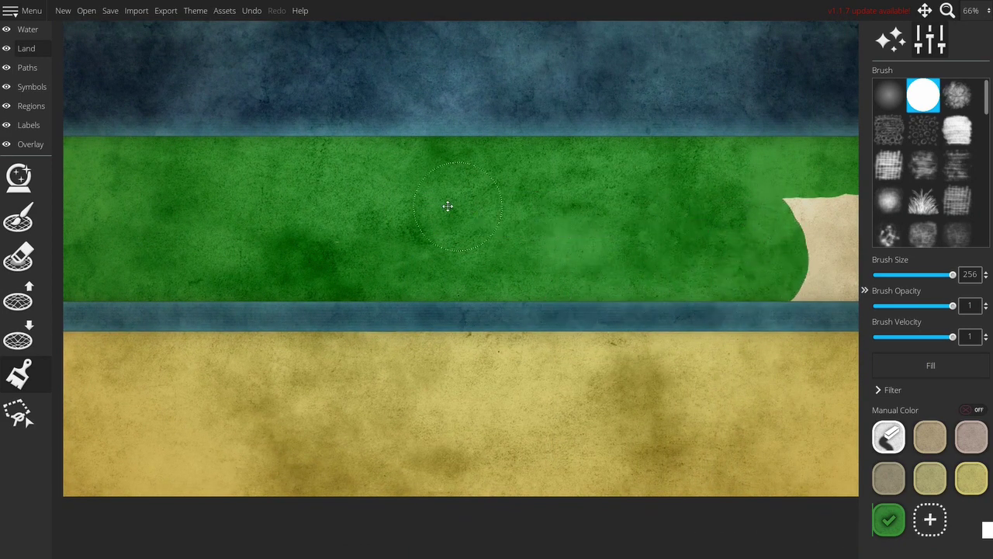
pyautogui.scroll(-2, 317, 204)
pyautogui.moveTo(318, 204)
pyautogui.mouseDown()
pyautogui.moveTo(528, 193)
pyautogui.moveTo(469, 240)
pyautogui.mouseUp()
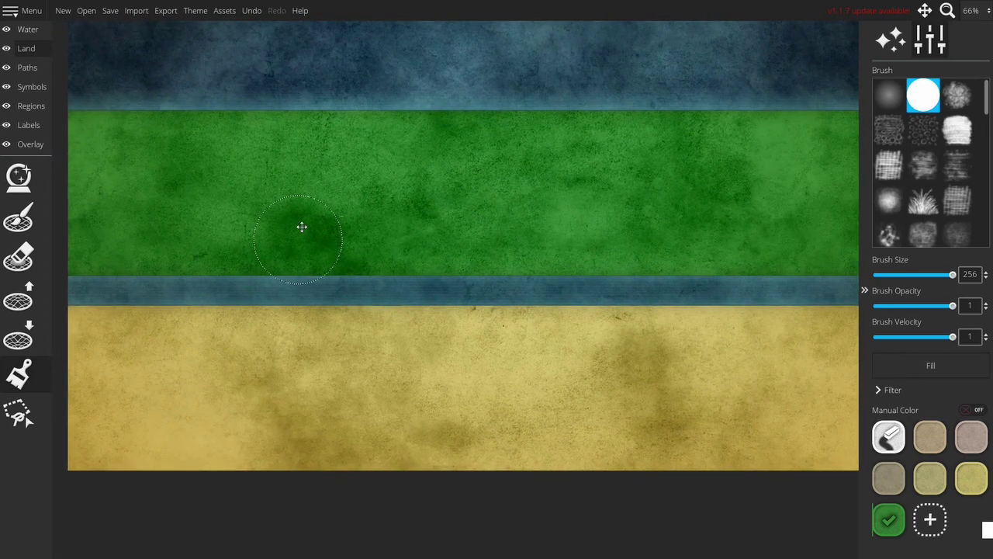
pyautogui.moveTo(302, 226)
pyautogui.mouseDown()
pyautogui.moveTo(308, 303)
pyautogui.moveTo(288, 353)
pyautogui.mouseUp()
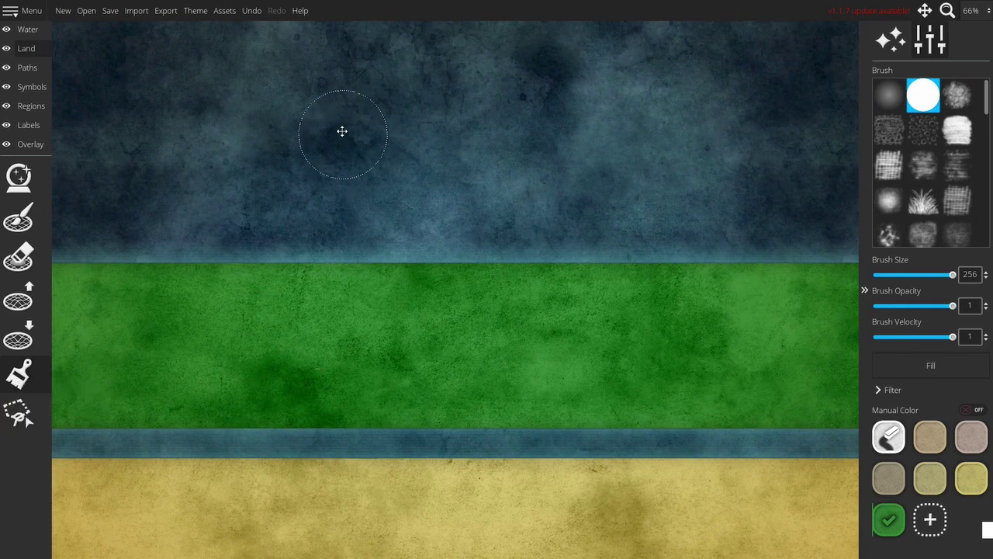
pyautogui.scroll(3, 345, 163)
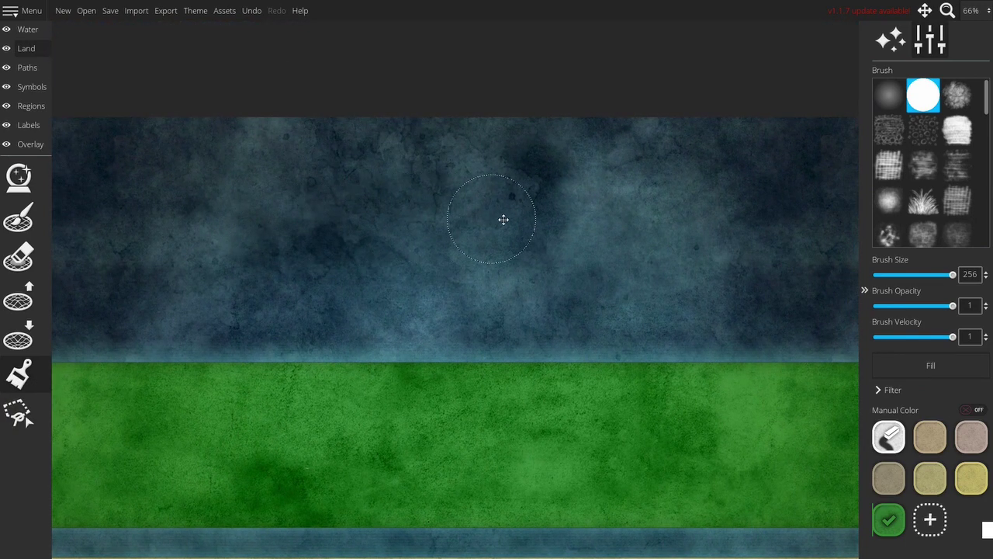
pyautogui.click(18, 217)
pyautogui.moveTo(217, 167)
pyautogui.mouseDown()
pyautogui.moveTo(280, 212)
pyautogui.moveTo(515, 193)
pyautogui.moveTo(403, 173)
pyautogui.moveTo(234, 219)
pyautogui.moveTo(519, 237)
pyautogui.moveTo(436, 221)
pyautogui.mouseUp()
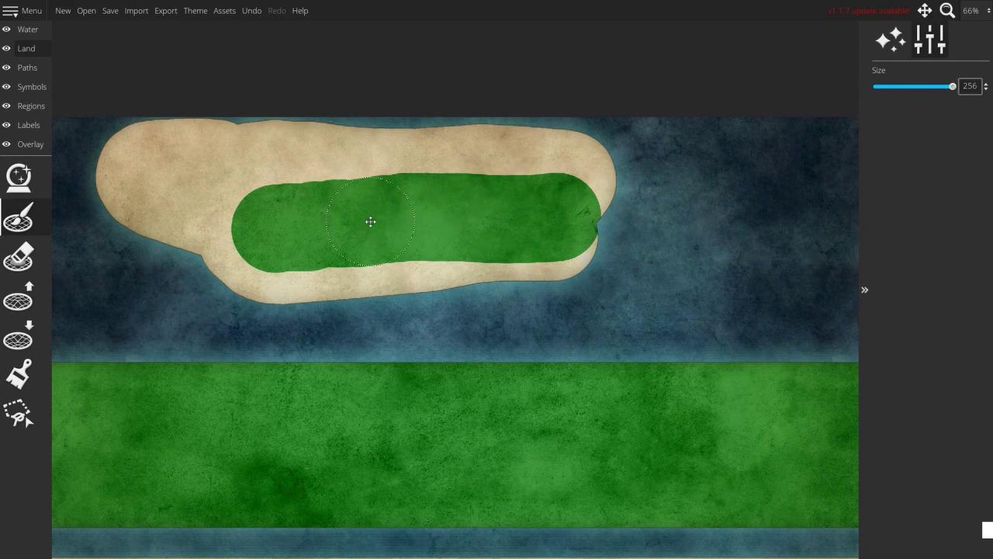
pyautogui.hotkey('ctrl', 'z')
pyautogui.moveTo(498, 356); pyautogui.dragTo(543, 228)
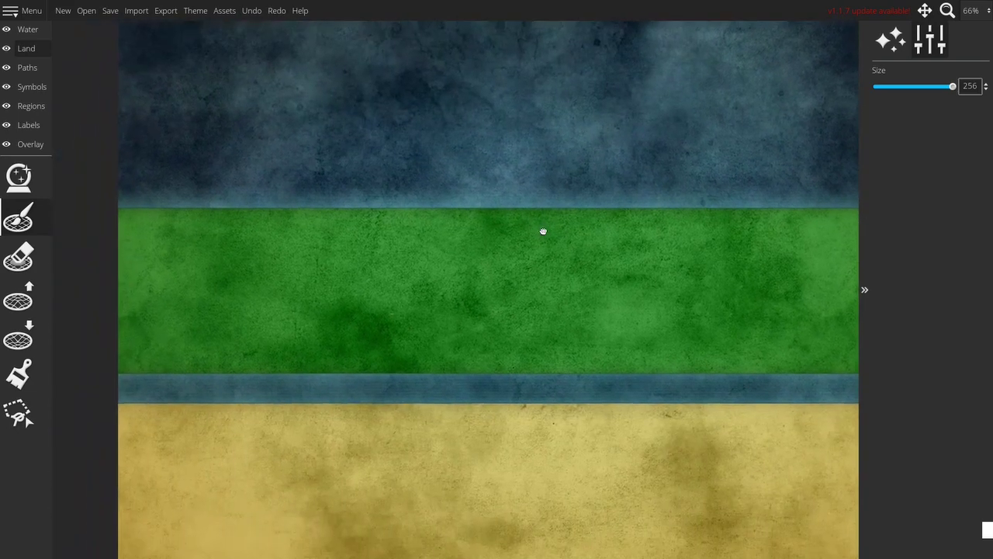
pyautogui.click(19, 413)
# Lasso the channel and green strip, delete the land inside, then undo the erase
pyautogui.moveTo(159, 368); pyautogui.dragTo(208, 355)
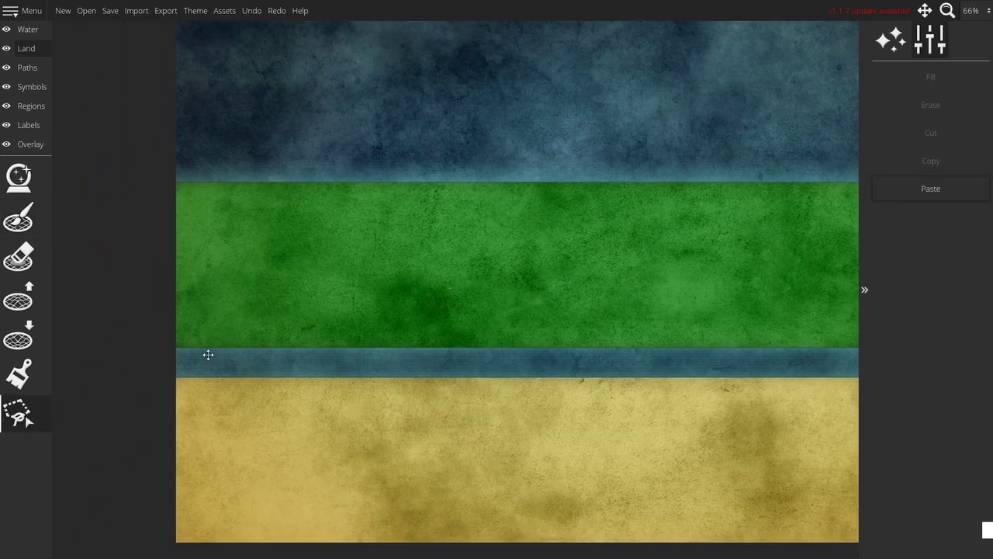
pyautogui.scroll(-2, 131, 366)
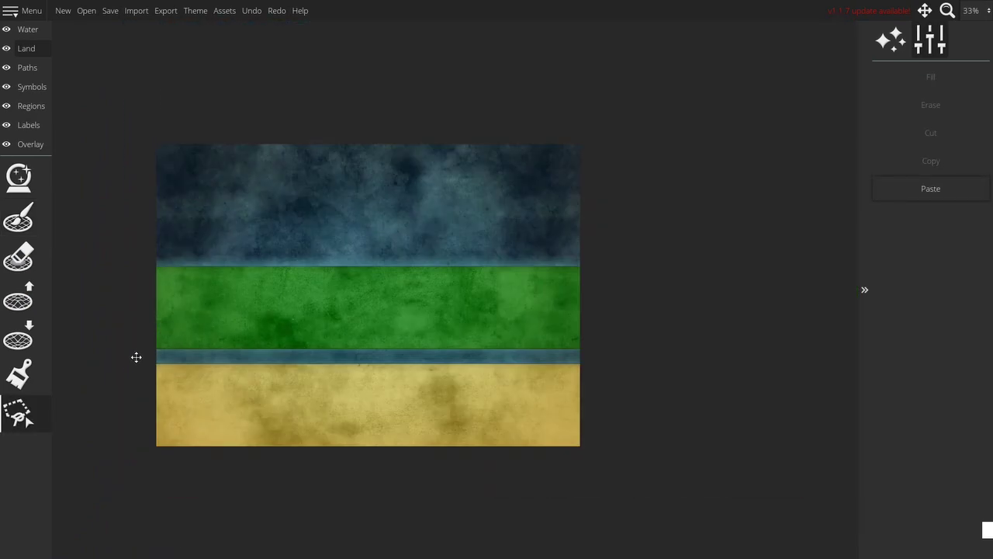
pyautogui.moveTo(136, 357); pyautogui.dragTo(639, 365)
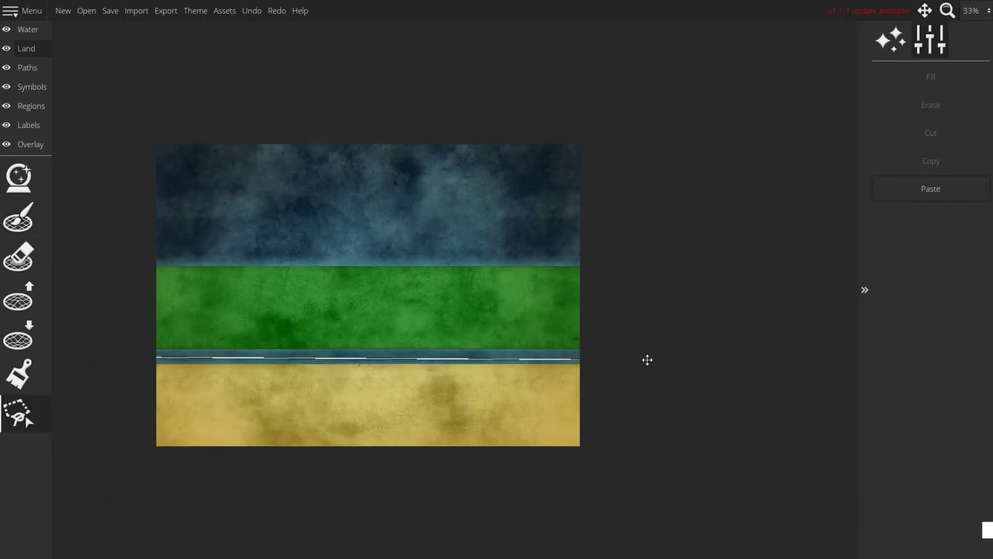
pyautogui.moveTo(648, 359)
pyautogui.mouseDown()
pyautogui.moveTo(641, 243)
pyautogui.moveTo(115, 242)
pyautogui.mouseUp()
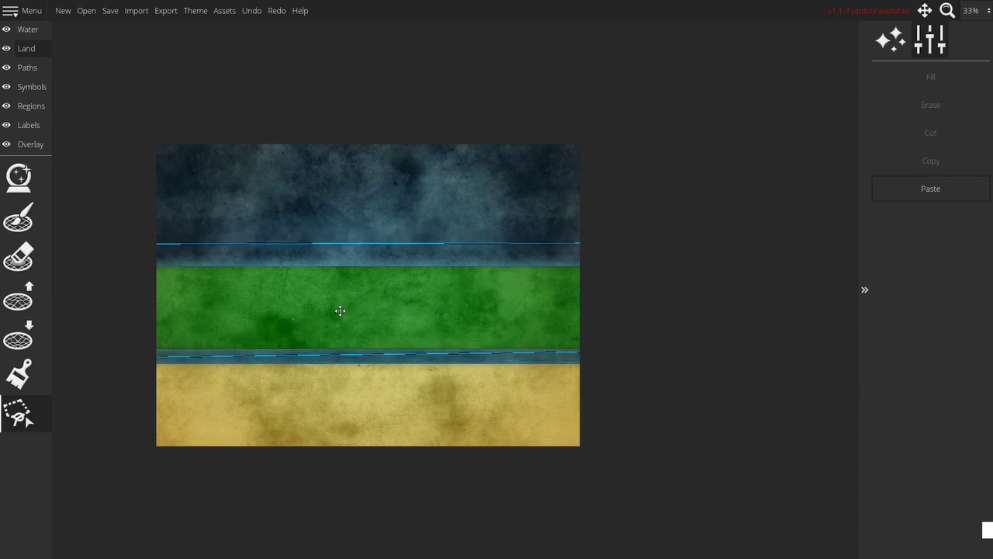
pyautogui.press('Delete')
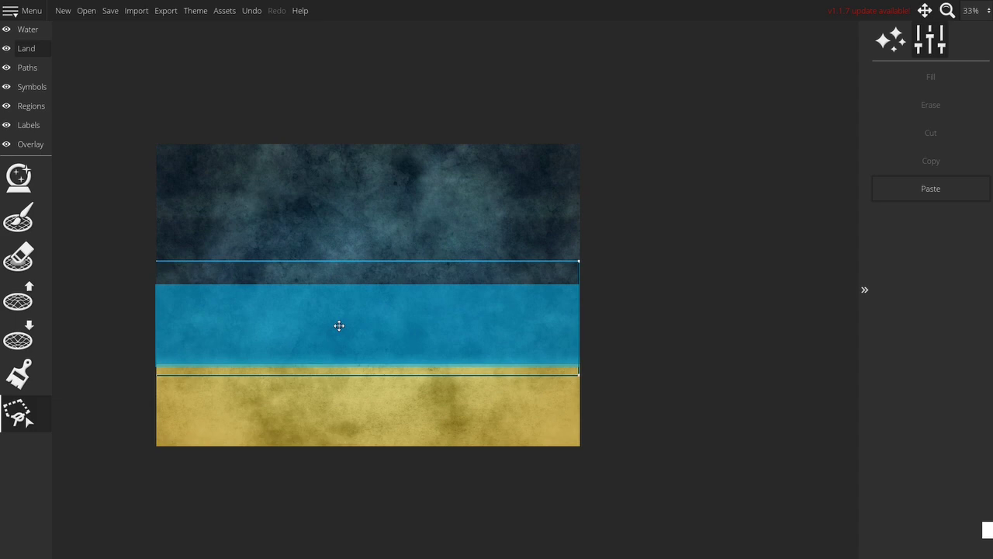
pyautogui.hotkey('ctrl', 'z')
# Undo twice more, then redo with Ctrl+Y to restore the straight-edged green strip
pyautogui.scroll(3, 306, 400)
pyautogui.scroll(3, 354, 370)
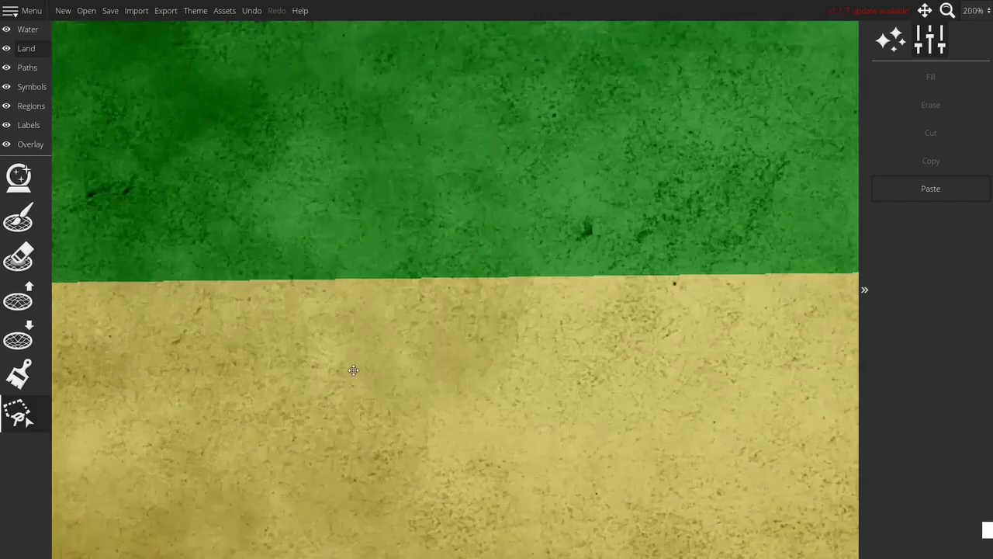
pyautogui.scroll(-3, 656, 273)
pyautogui.scroll(-3, 579, 279)
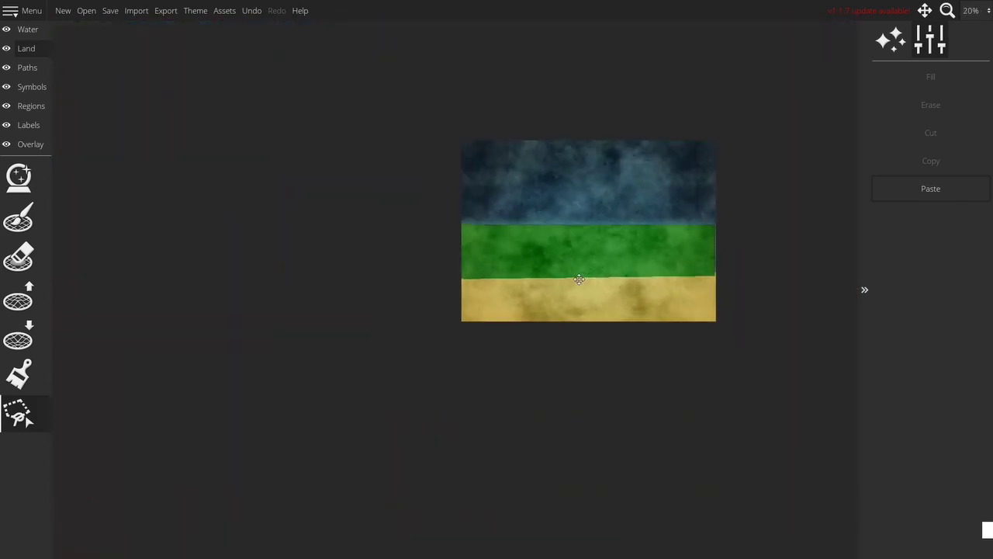
pyautogui.scroll(3, 660, 276)
pyautogui.hotkey('ctrl', 'z')
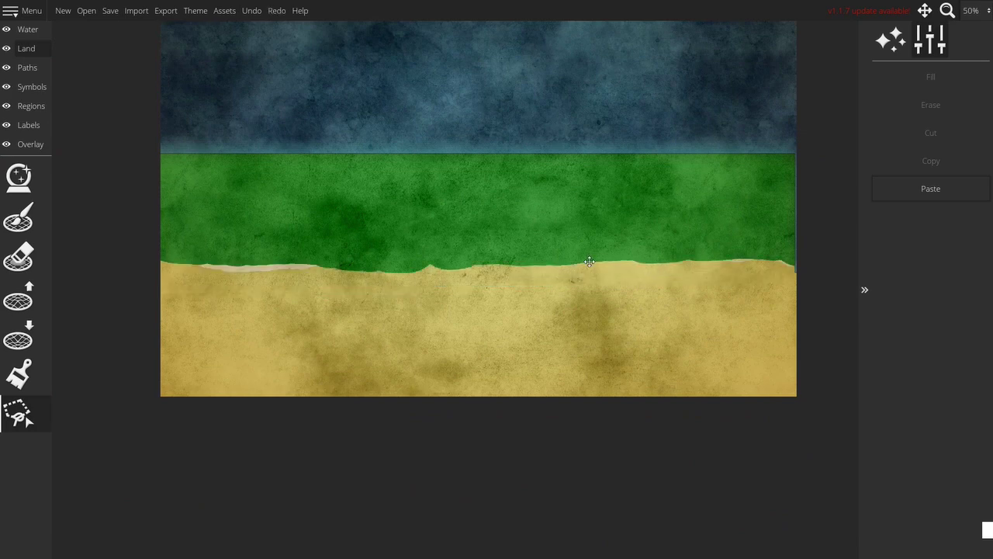
pyautogui.hotkey('ctrl', 'z')
pyautogui.hotkey('ctrl', 'y')
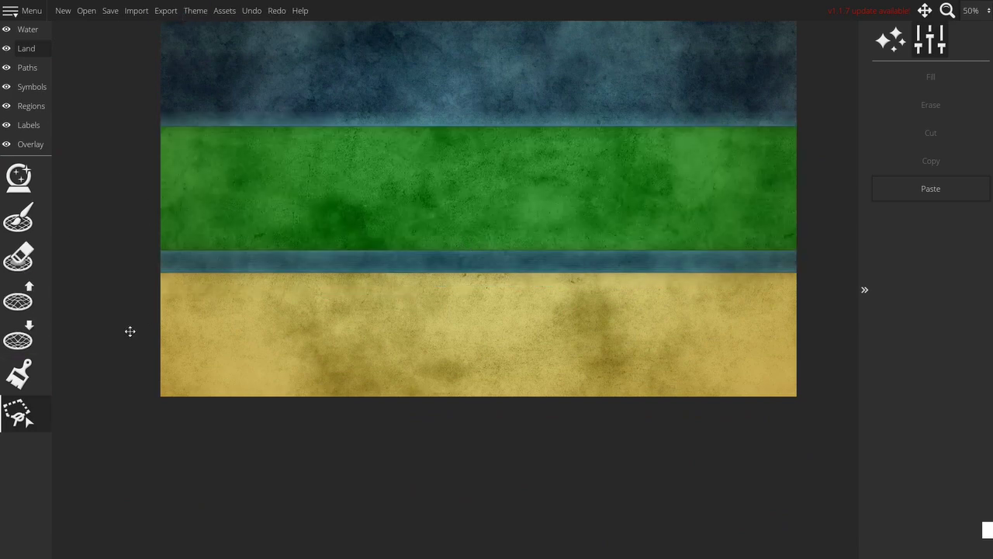
# Start a straight-line lasso edge along the green strip's shoreline, zooming to place it
pyautogui.scroll(3, 136, 238)
pyautogui.scroll(2, 135, 238)
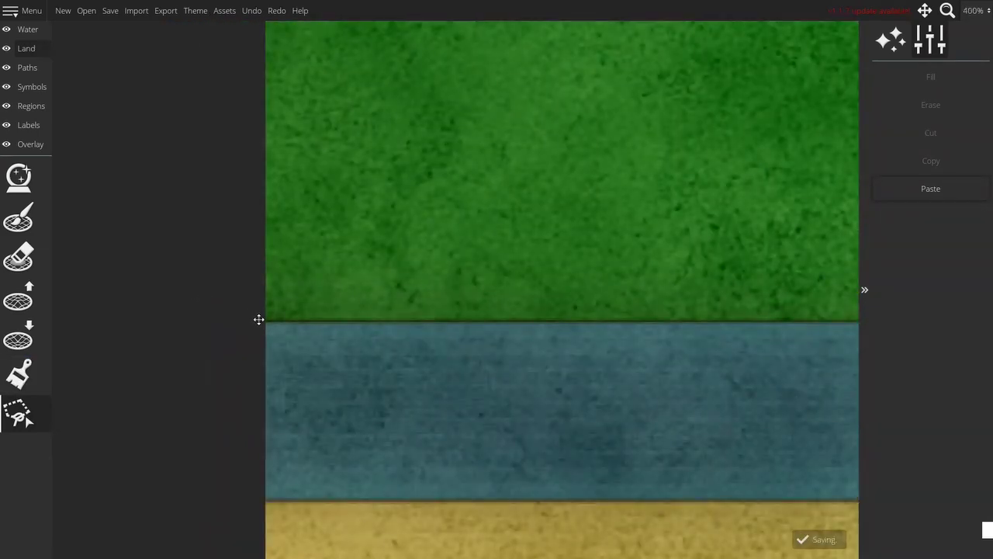
pyautogui.moveTo(259, 320); pyautogui.dragTo(505, 306)
pyautogui.scroll(-3, 505, 306)
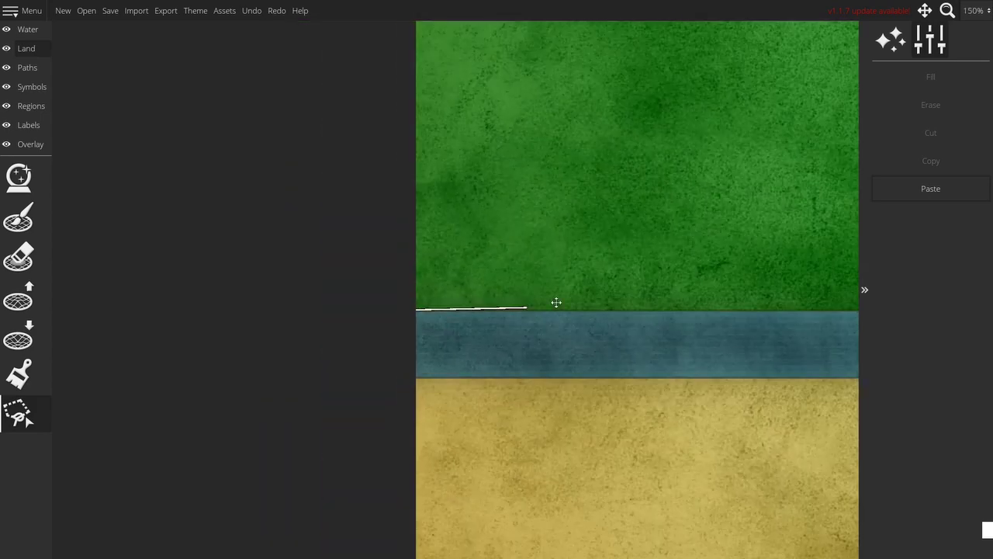
pyautogui.scroll(-2, 554, 303)
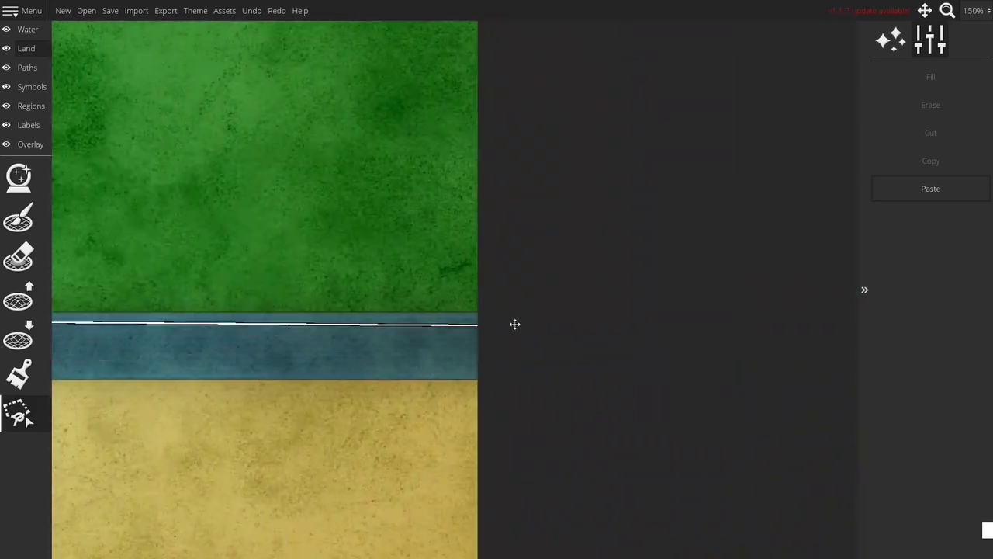
pyautogui.scroll(4, 515, 323)
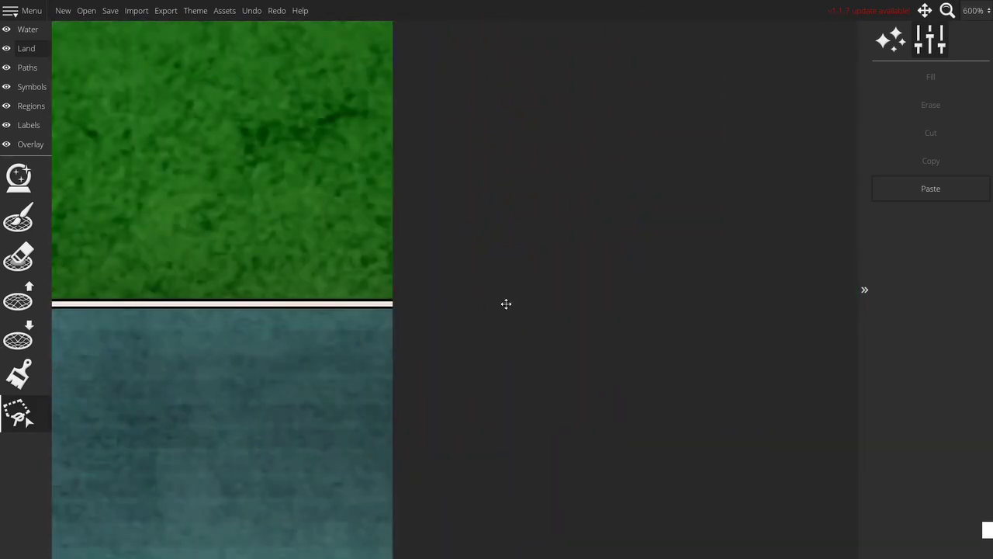
pyautogui.scroll(-3, 506, 304)
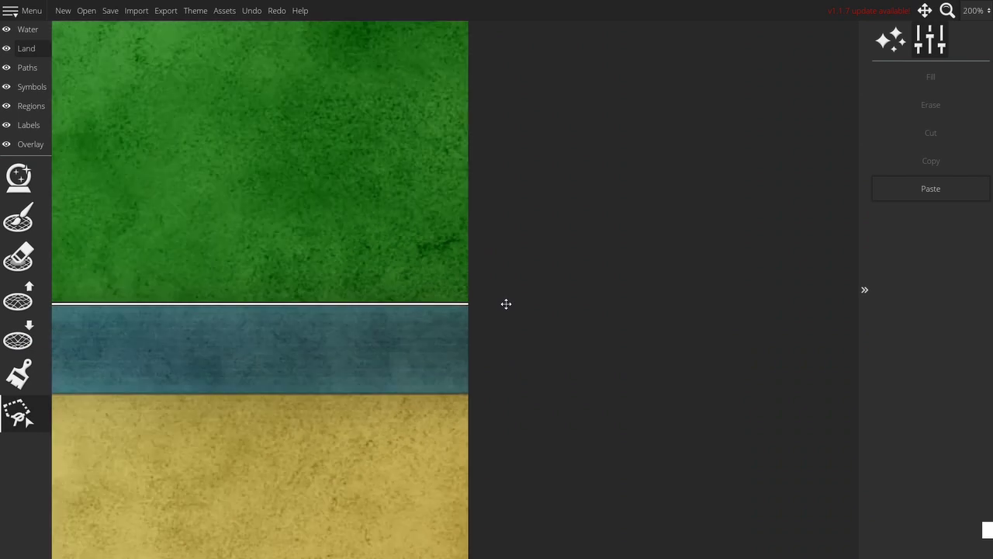
pyautogui.scroll(-2, 519, 151)
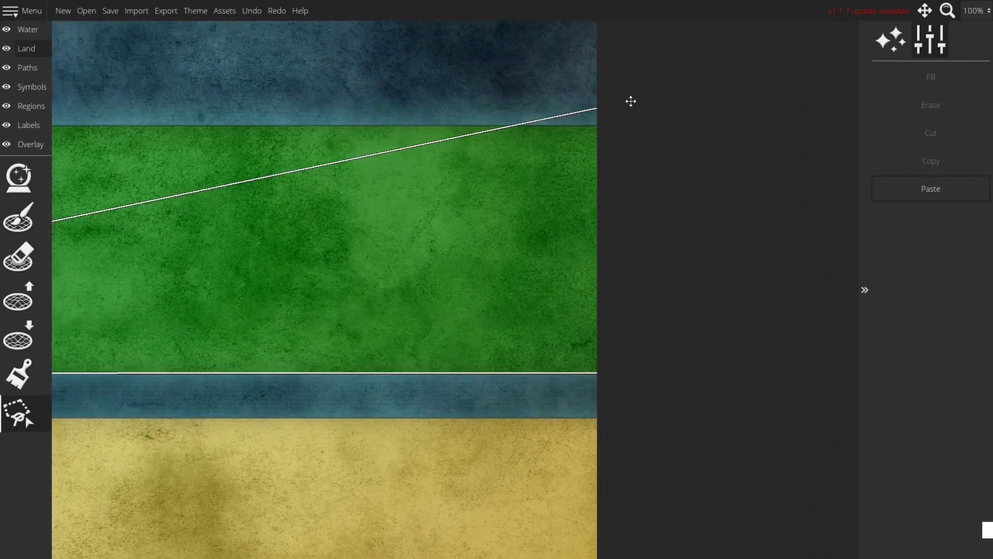
pyautogui.scroll(-3, 300, 129)
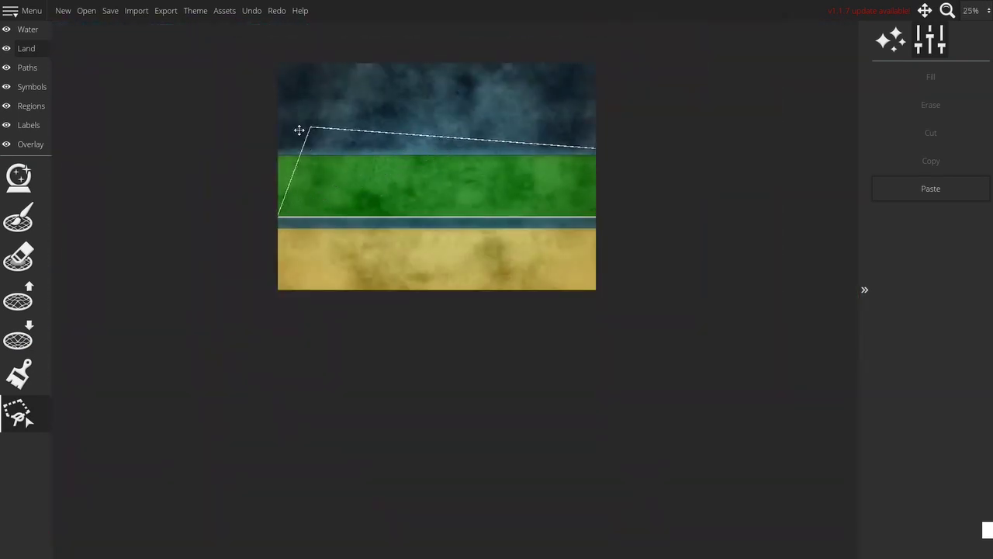
# Close the selection around the green land, delete it, and pan to the map's left edge
pyautogui.click(256, 142)
pyautogui.scroll(1, 428, 189)
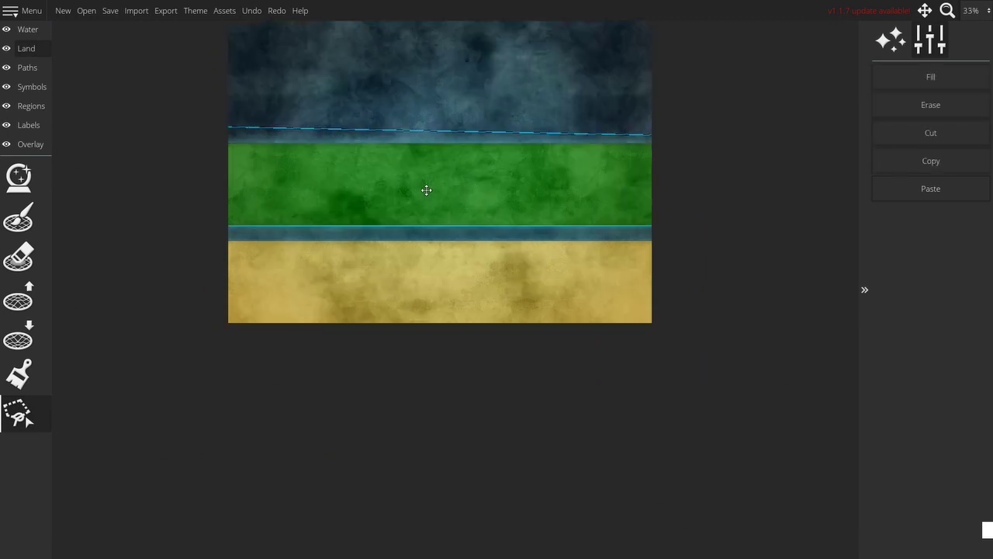
pyautogui.scroll(3, 428, 188)
pyautogui.press('Delete')
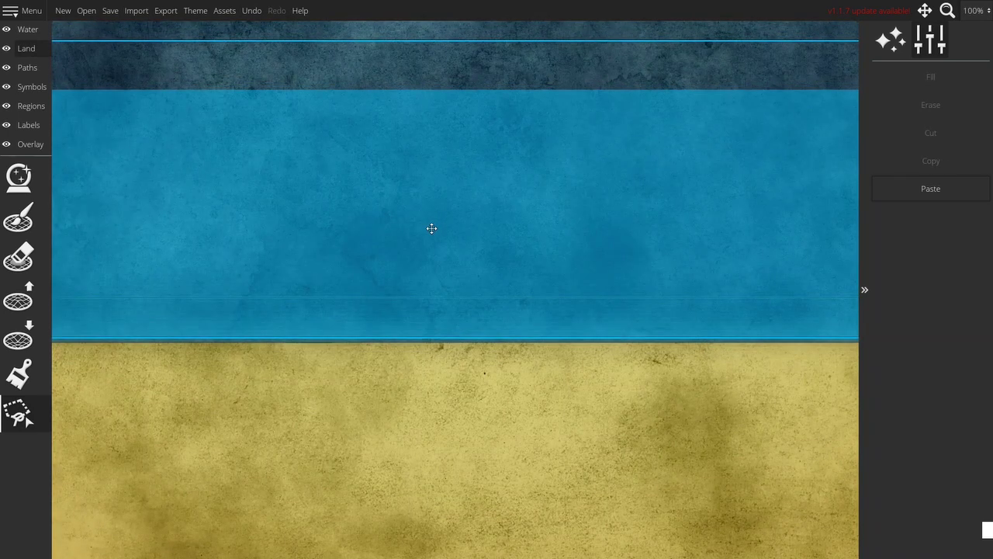
pyautogui.moveTo(431, 229); pyautogui.dragTo(533, 234)
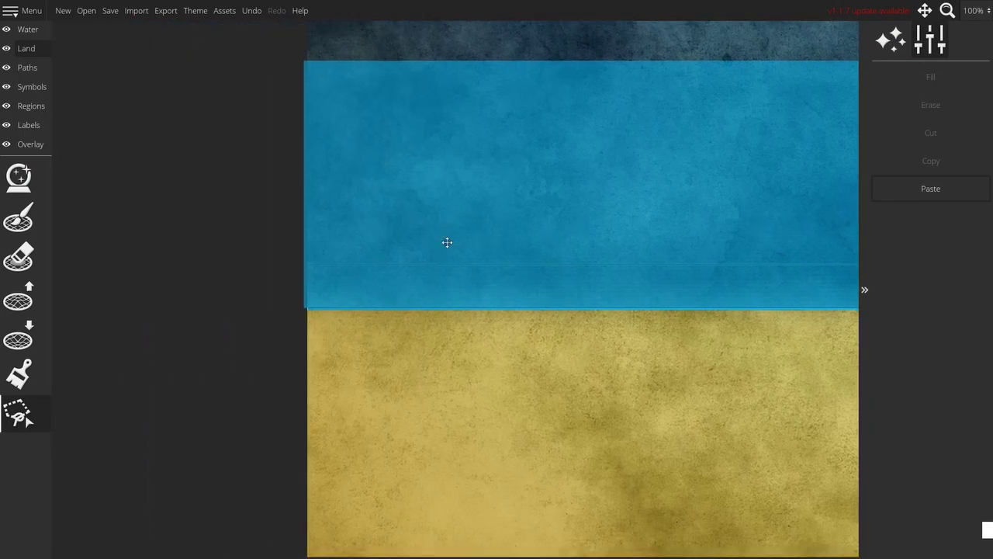
pyautogui.scroll(2, 366, 277)
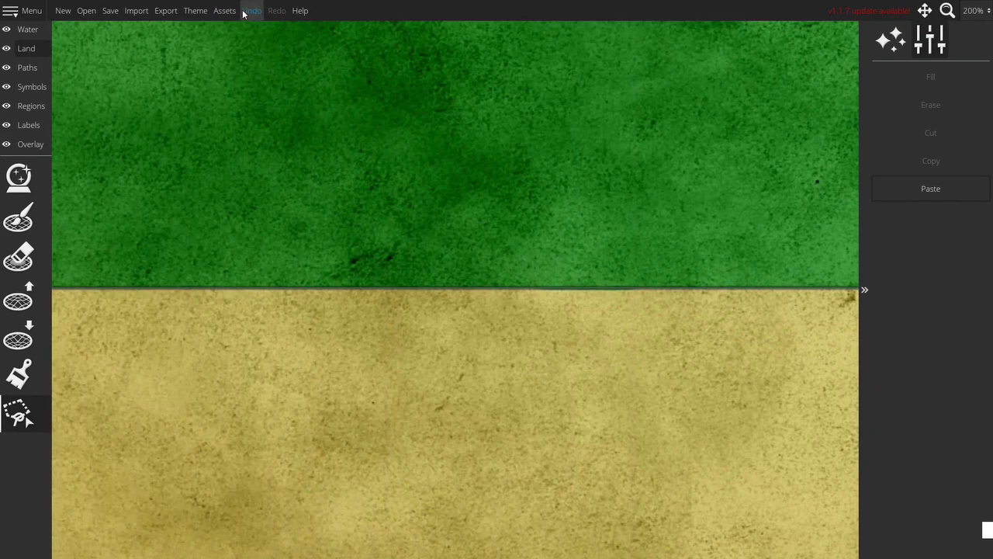
# Undo the recent land edits to bring the green strip back
pyautogui.click(247, 11)
pyautogui.click(249, 9)
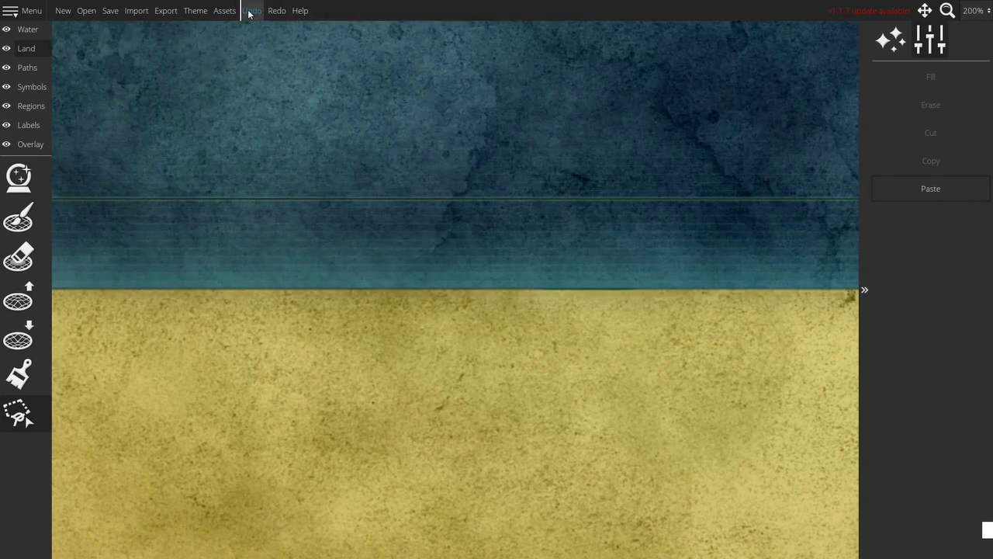
pyautogui.scroll(-3, 287, 123)
pyautogui.scroll(-5, 287, 123)
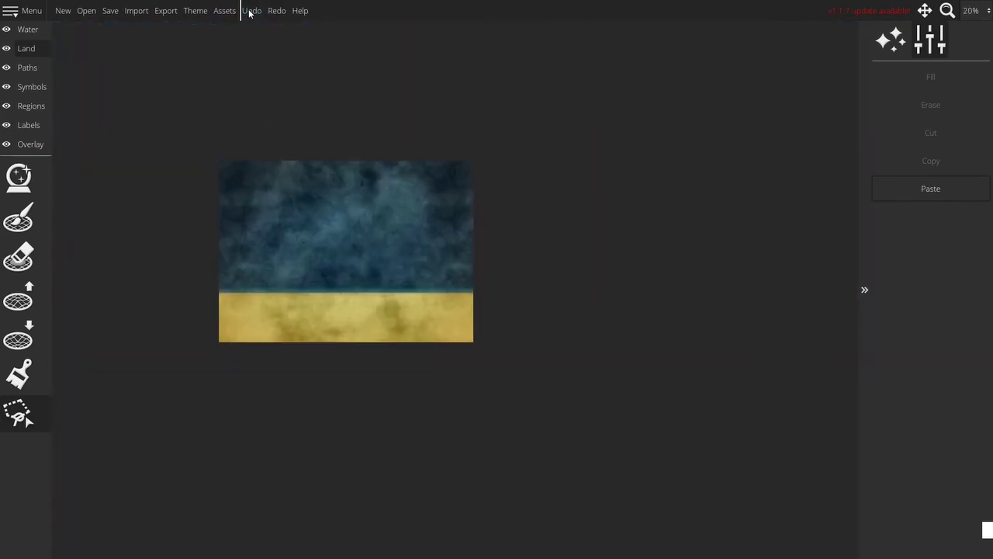
pyautogui.click(250, 11)
pyautogui.scroll(5, 256, 303)
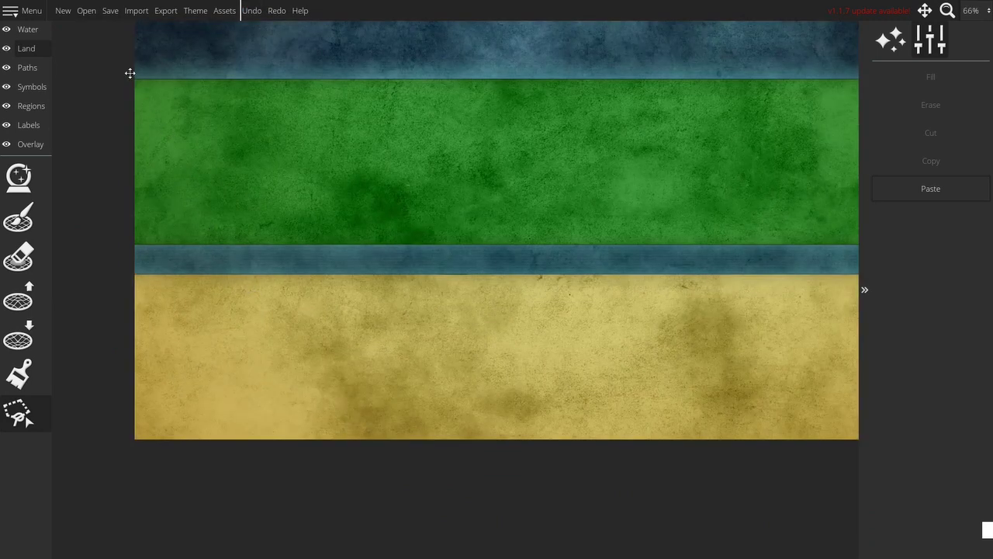
pyautogui.scroll(5, 128, 239)
pyautogui.scroll(5, 216, 262)
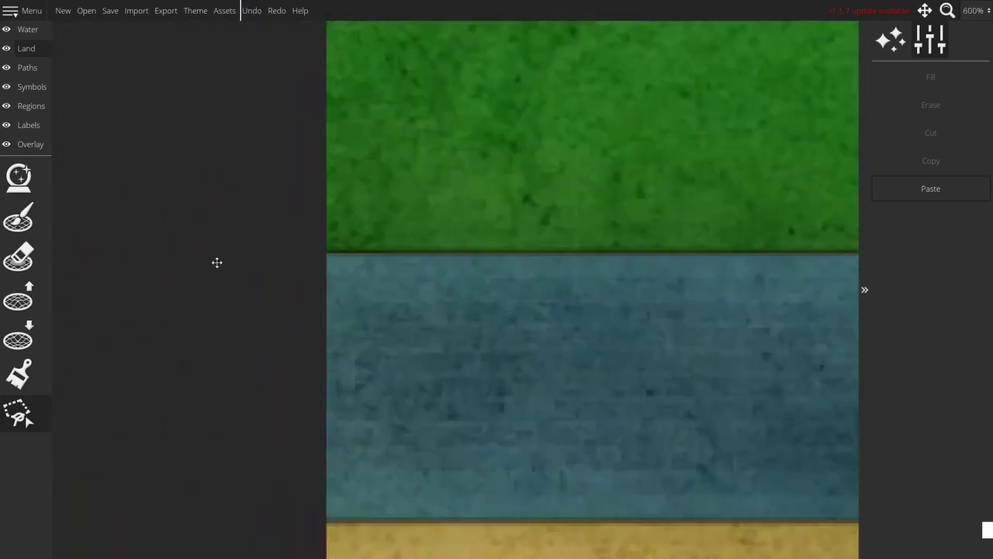
# Lasso a straight-edged area from the lower green shoreline across the water gap
pyautogui.moveTo(315, 251); pyautogui.dragTo(621, 262)
pyautogui.scroll(-2, 279, 288)
pyautogui.scroll(-3, 494, 301)
pyautogui.scroll(1, 518, 326)
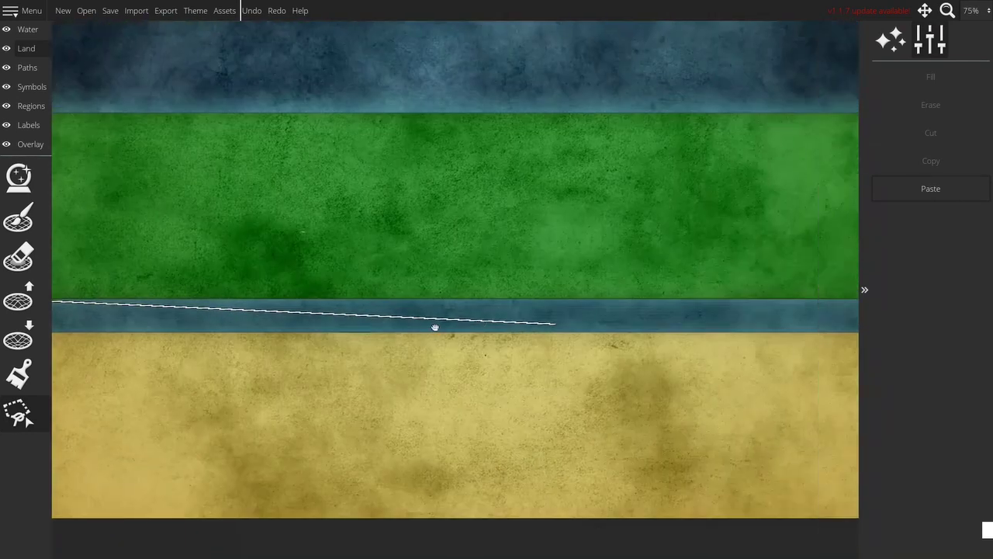
pyautogui.scroll(1, 595, 300)
pyautogui.scroll(2, 592, 313)
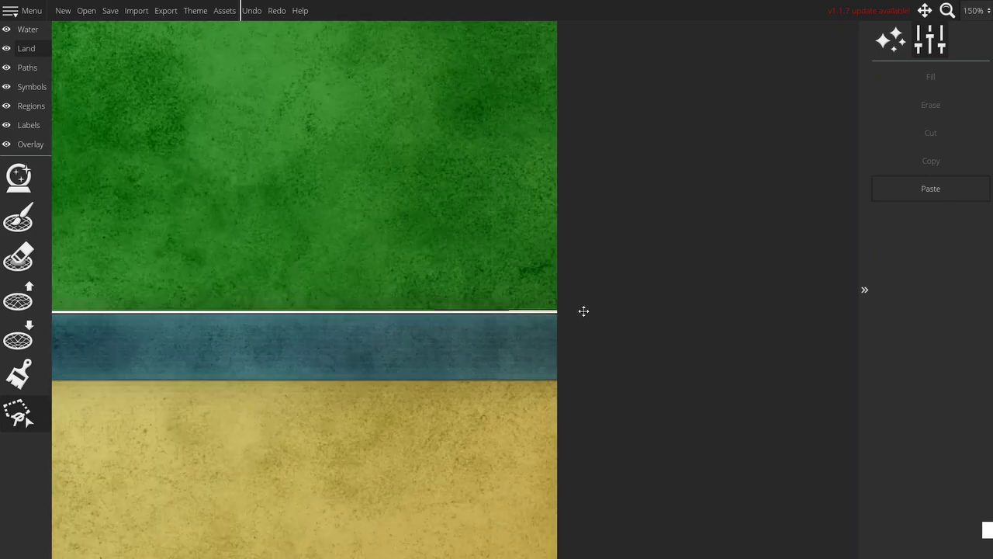
pyautogui.scroll(-2, 583, 310)
pyautogui.moveTo(721, 98); pyautogui.dragTo(303, 116)
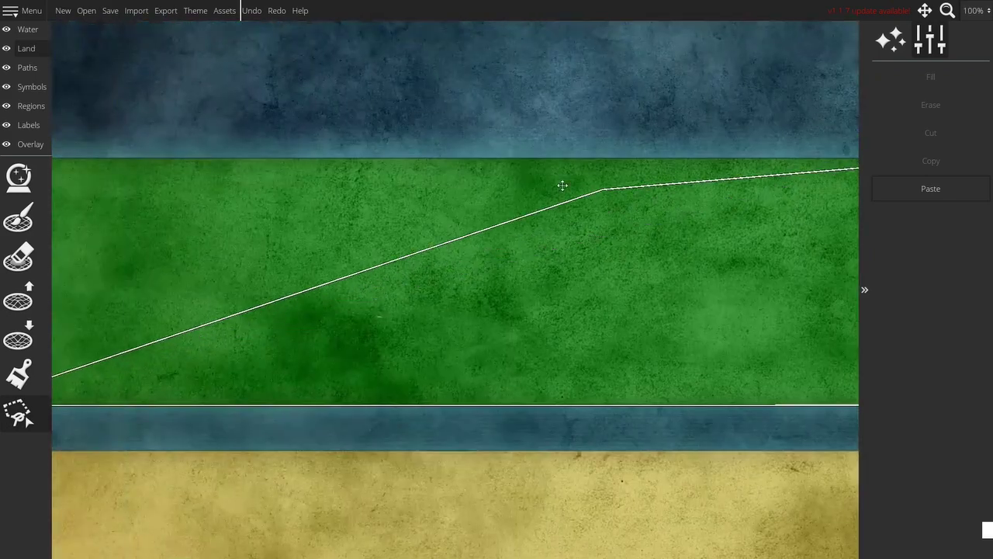
pyautogui.scroll(-3, 305, 153)
pyautogui.scroll(1, 502, 314)
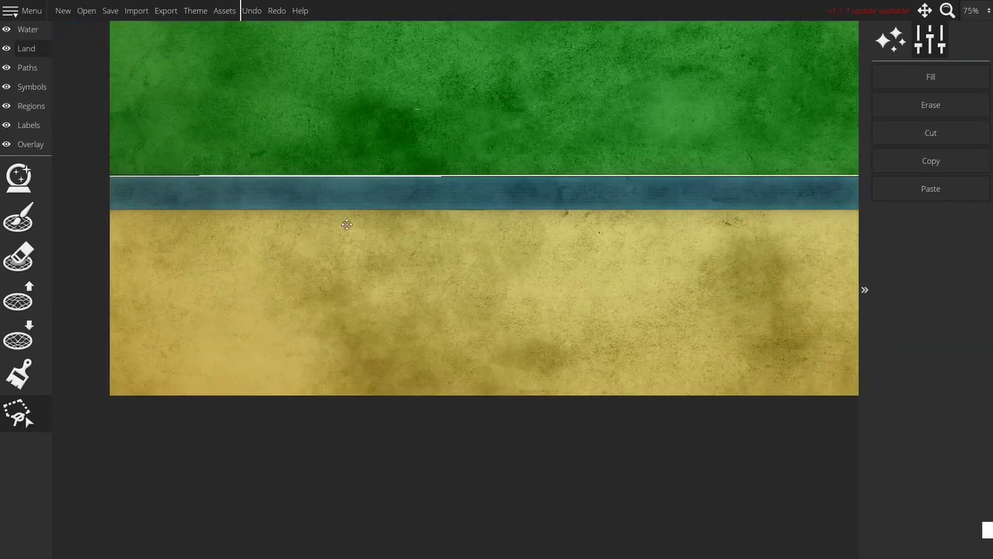
pyautogui.scroll(1, 593, 223)
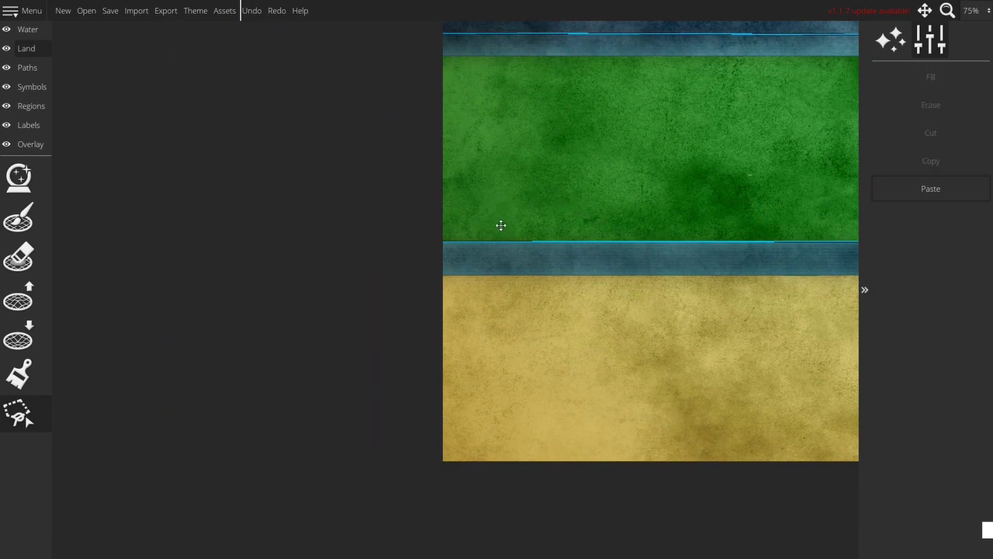
pyautogui.press('Delete')
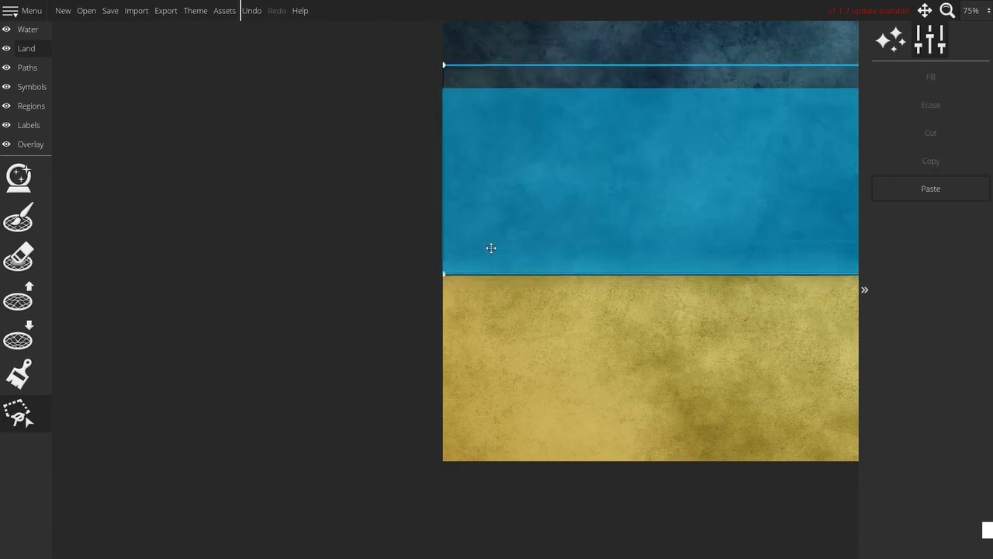
# Fill the selected water gap so the green strip meets the yellow strip
pyautogui.scroll(2, 489, 252)
pyautogui.scroll(2, 435, 272)
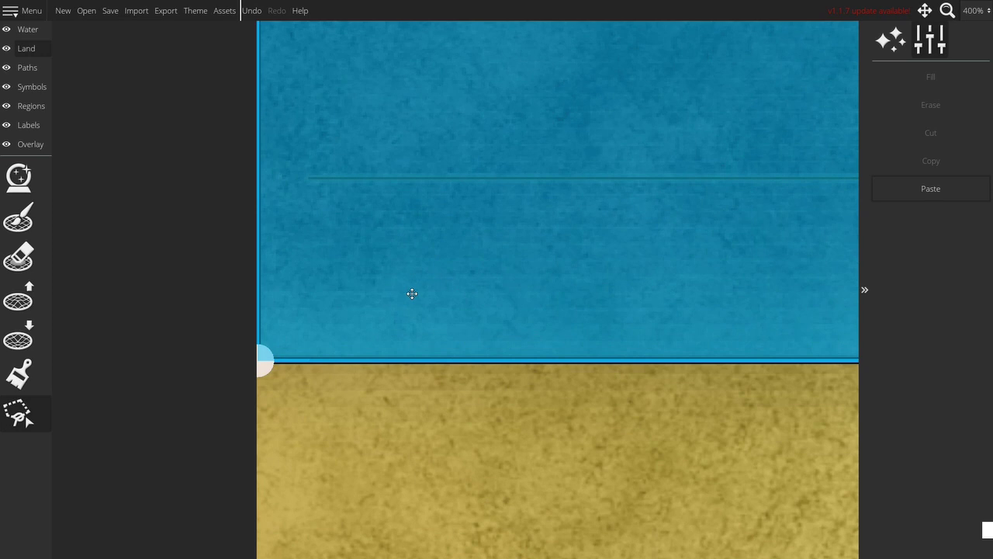
pyautogui.hotkey('ctrl', 'z')
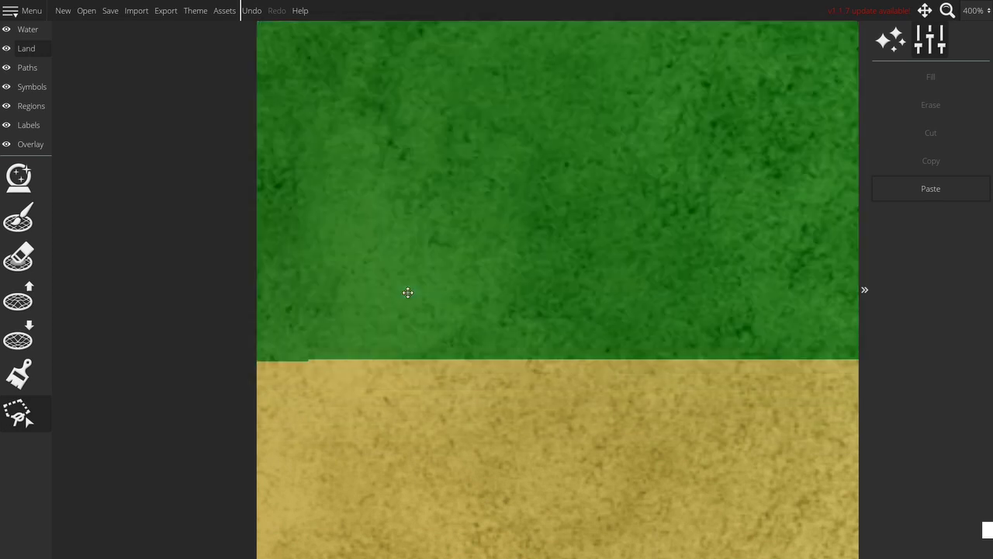
pyautogui.scroll(-2, 475, 375)
pyautogui.scroll(-1, 543, 403)
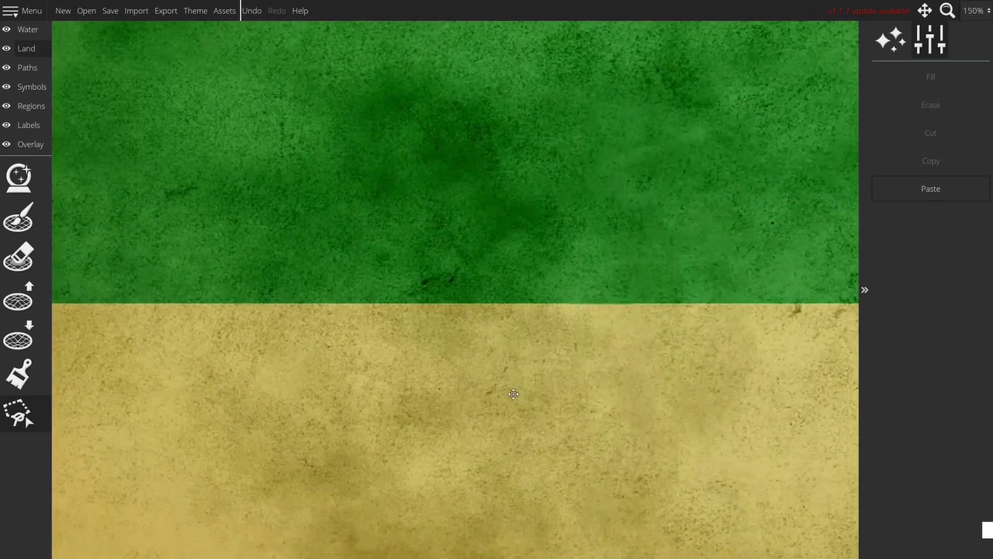
pyautogui.scroll(-1, 465, 411)
pyautogui.scroll(-2, 82, 433)
pyautogui.scroll(2, 641, 437)
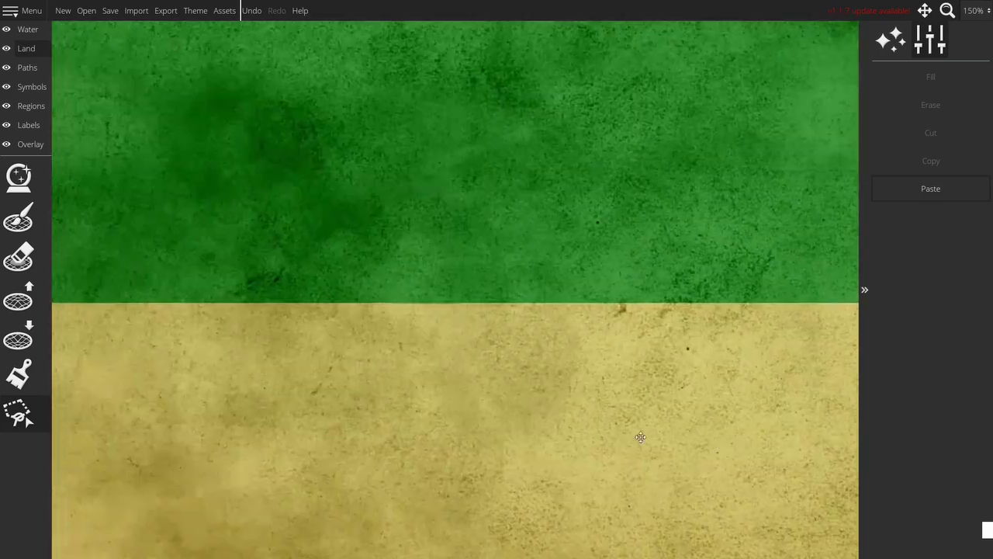
pyautogui.scroll(2, 435, 384)
pyautogui.scroll(1, 476, 379)
pyautogui.scroll(1, 479, 310)
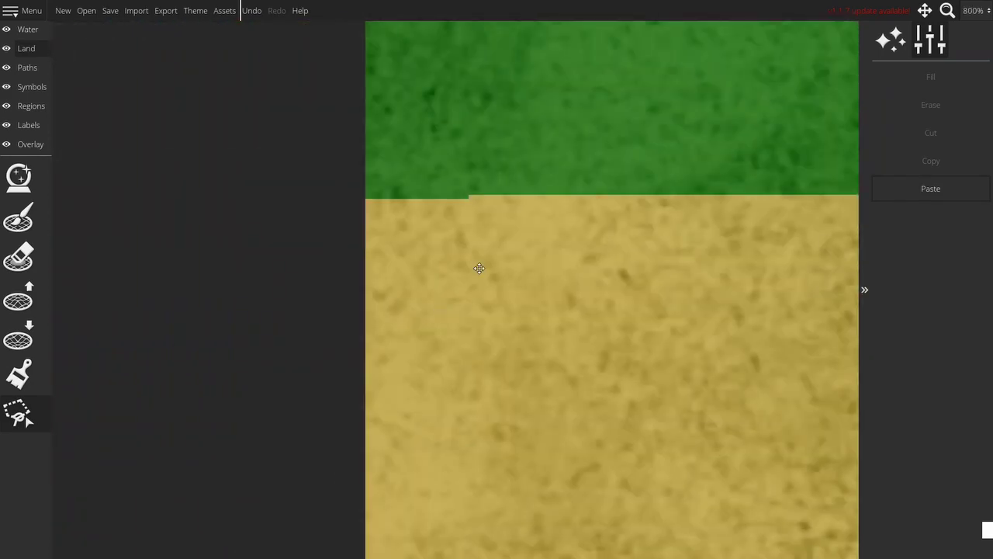
# Touch up the green-yellow border with a size-2 yellow paintbrush
pyautogui.click(19, 373)
pyautogui.click(971, 479)
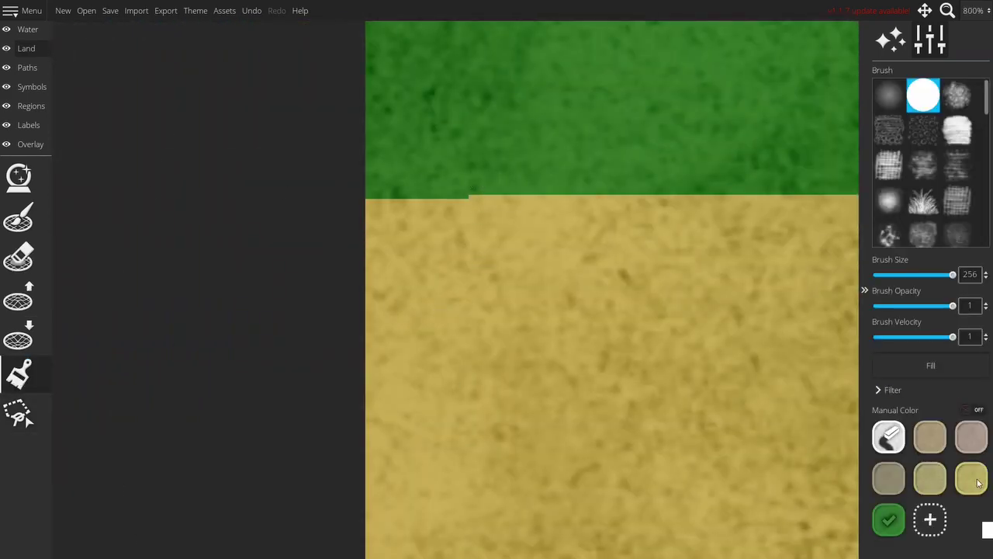
pyautogui.moveTo(886, 275); pyautogui.dragTo(874, 276)
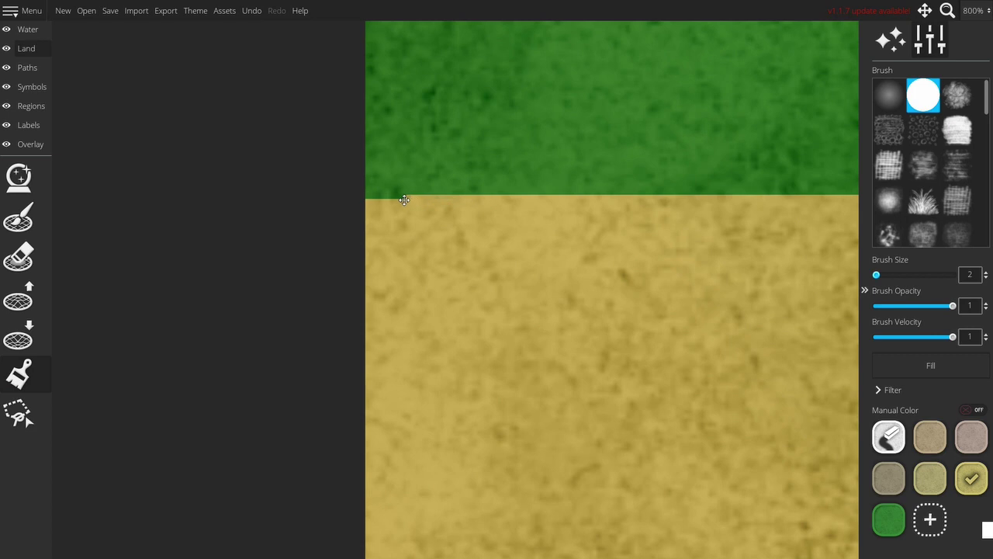
pyautogui.scroll(-10, 501, 263)
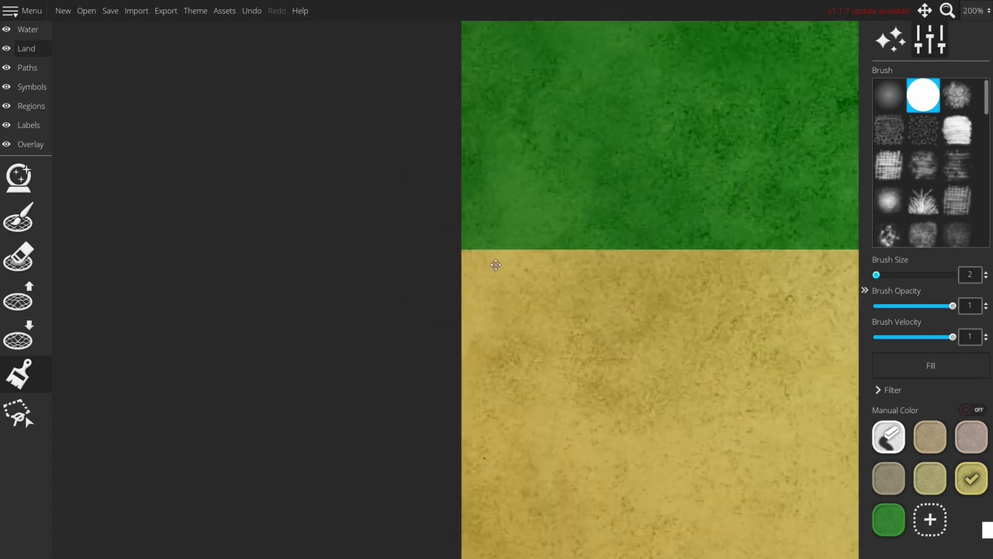
pyautogui.scroll(2, 432, 308)
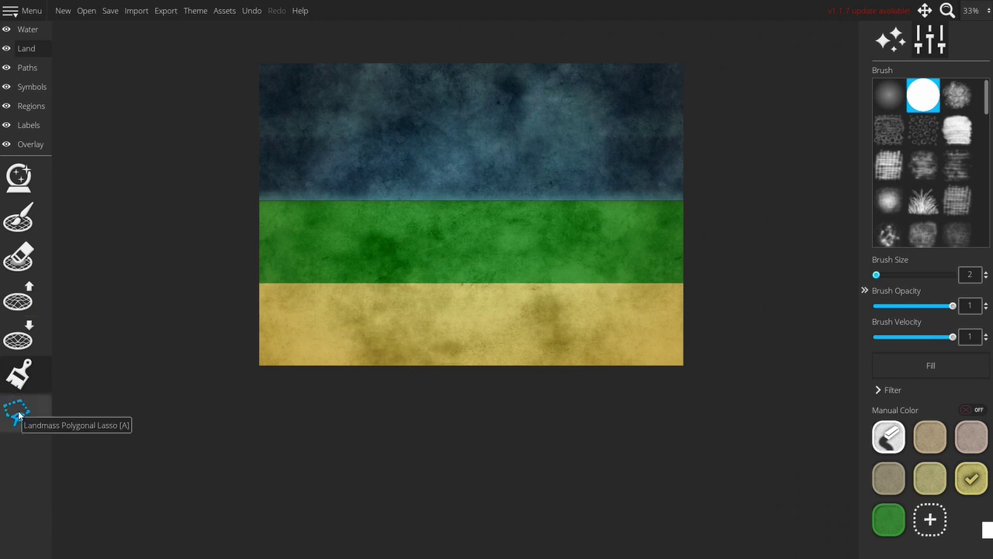
# Paste a copy of the land strip and place it in the top water
pyautogui.click(19, 416)
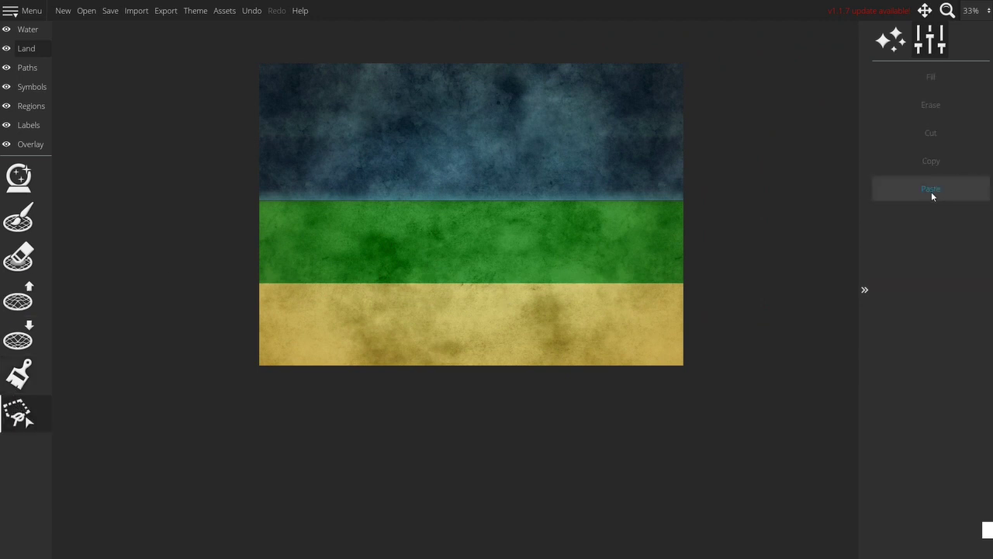
pyautogui.click(931, 194)
pyautogui.moveTo(405, 314); pyautogui.dragTo(411, 135)
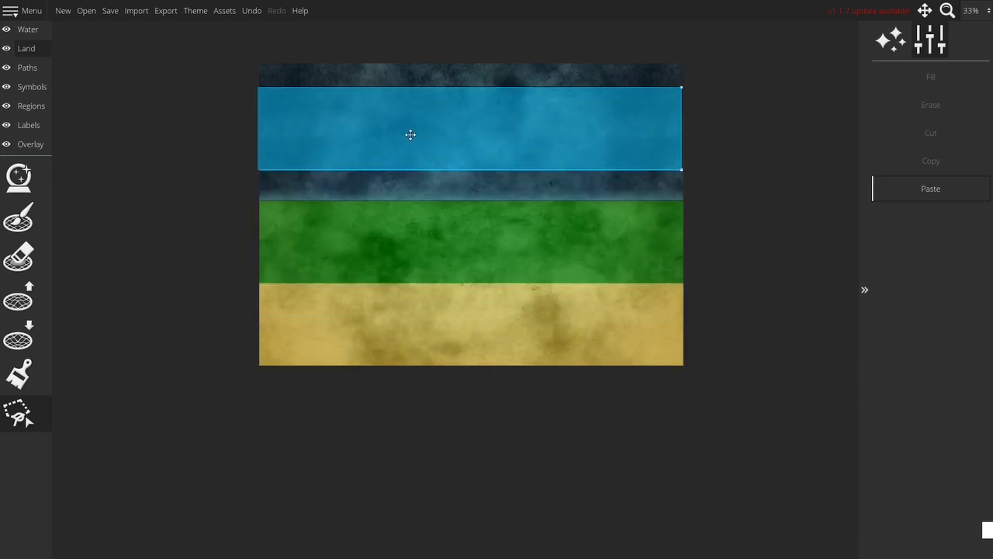
pyautogui.click(410, 135)
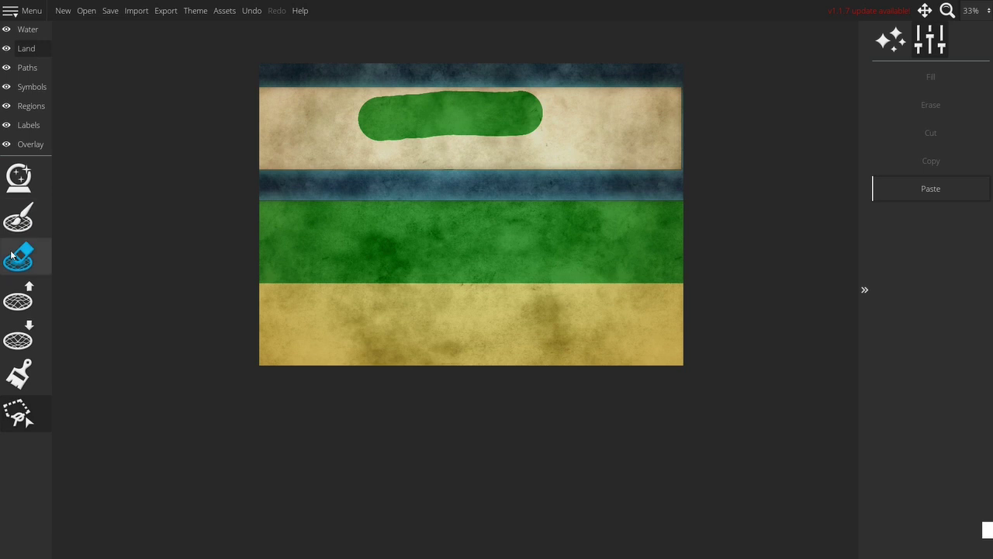
# Paint the new top strip pink with the brush at size 256
pyautogui.click(18, 374)
pyautogui.click(972, 437)
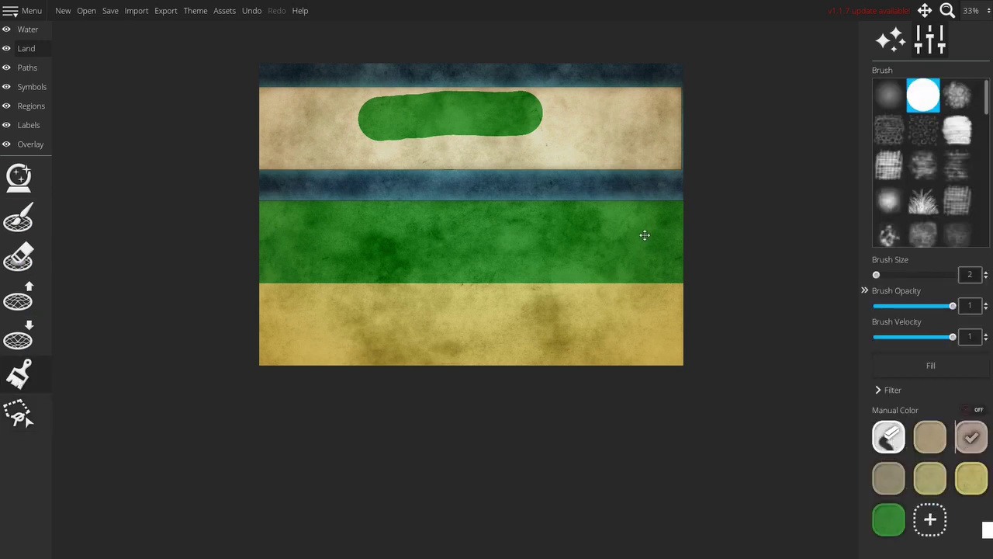
pyautogui.click(919, 275)
pyautogui.moveTo(940, 279); pyautogui.dragTo(959, 277)
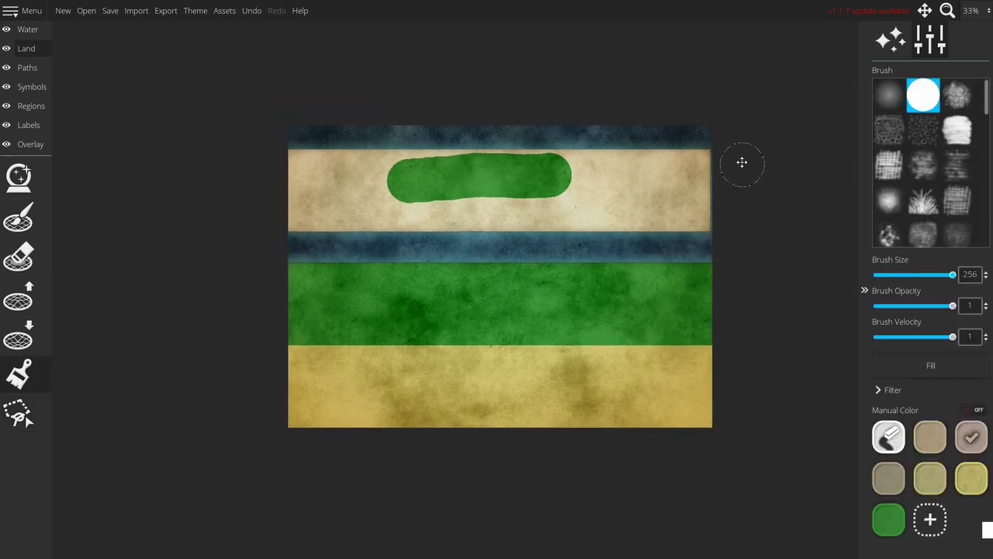
pyautogui.moveTo(714, 159)
pyautogui.mouseDown()
pyautogui.moveTo(286, 221)
pyautogui.moveTo(594, 233)
pyautogui.moveTo(725, 197)
pyautogui.moveTo(466, 190)
pyautogui.moveTo(289, 200)
pyautogui.moveTo(631, 215)
pyautogui.moveTo(717, 205)
pyautogui.mouseUp()
pyautogui.scroll(5, 737, 171)
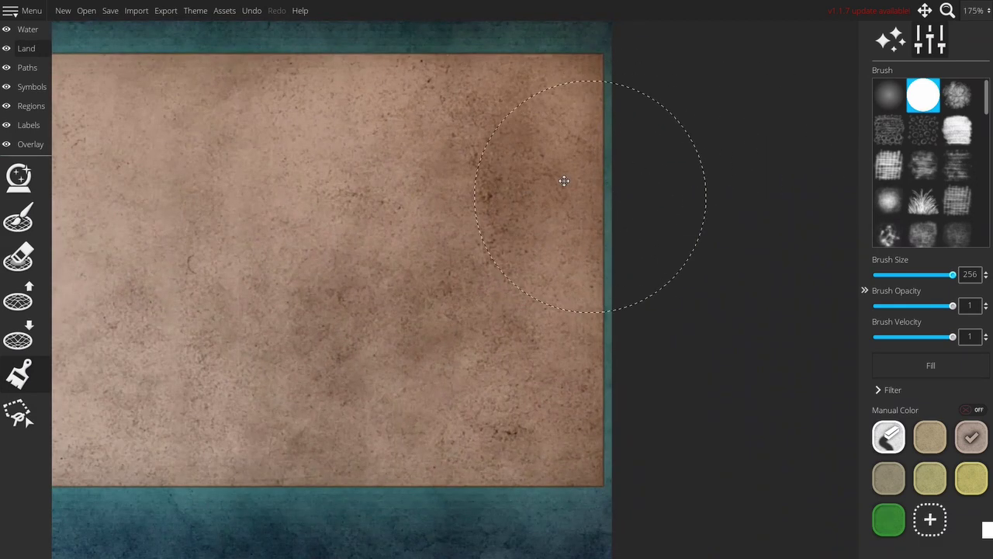
pyautogui.scroll(-4, 529, 277)
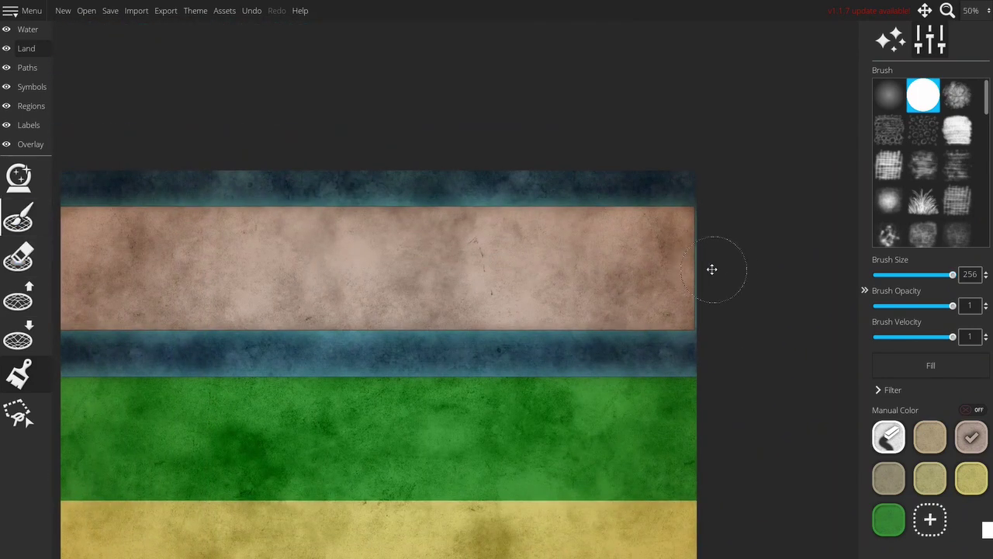
# Trim the map width from 2460 to 2430 pixels, anchored middle-left
pyautogui.click(48, 223)
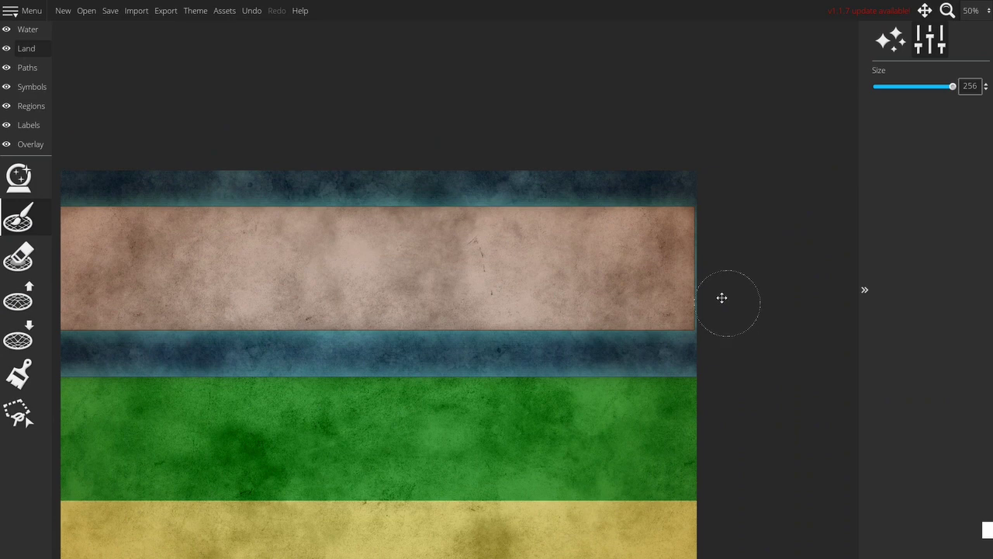
pyautogui.click(8, 11)
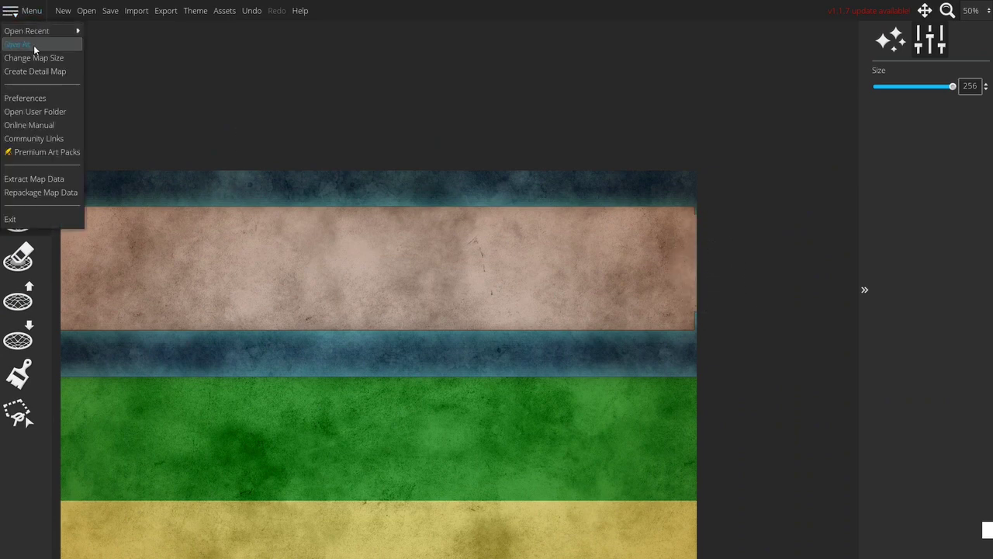
pyautogui.click(38, 54)
pyautogui.click(478, 293)
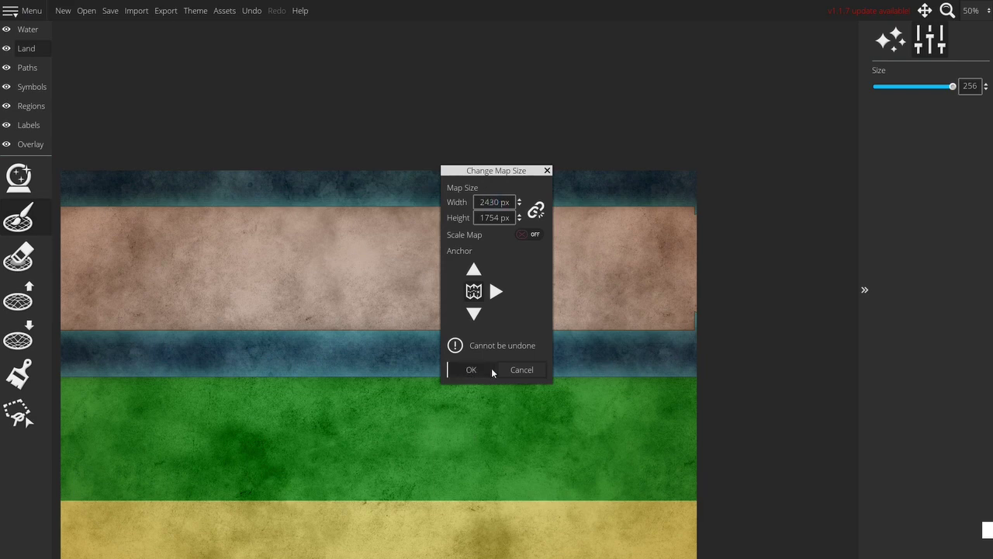
pyautogui.press('Return')
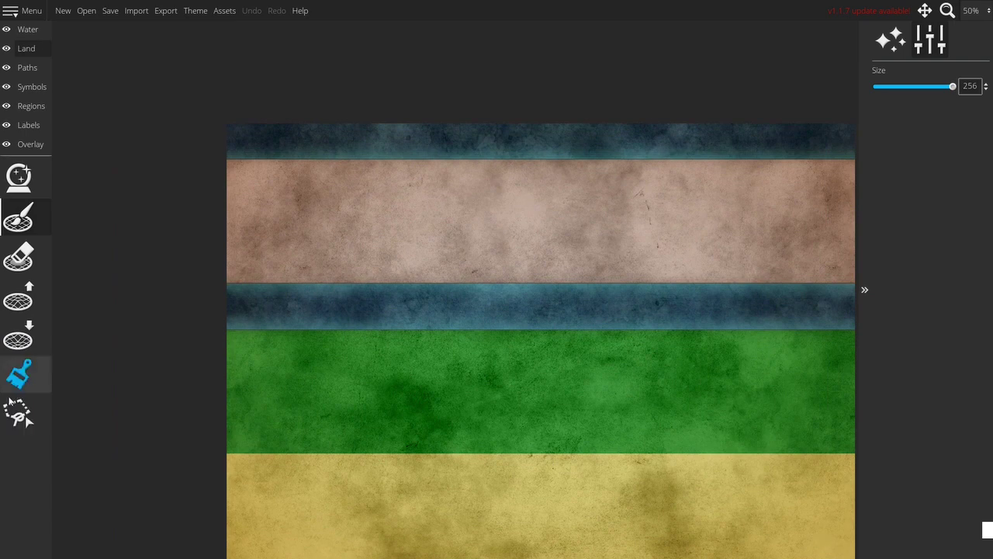
pyautogui.click(18, 413)
# Begin a polygonal lasso at the left end of the pink strip's lower edge
pyautogui.scroll(5, 248, 279)
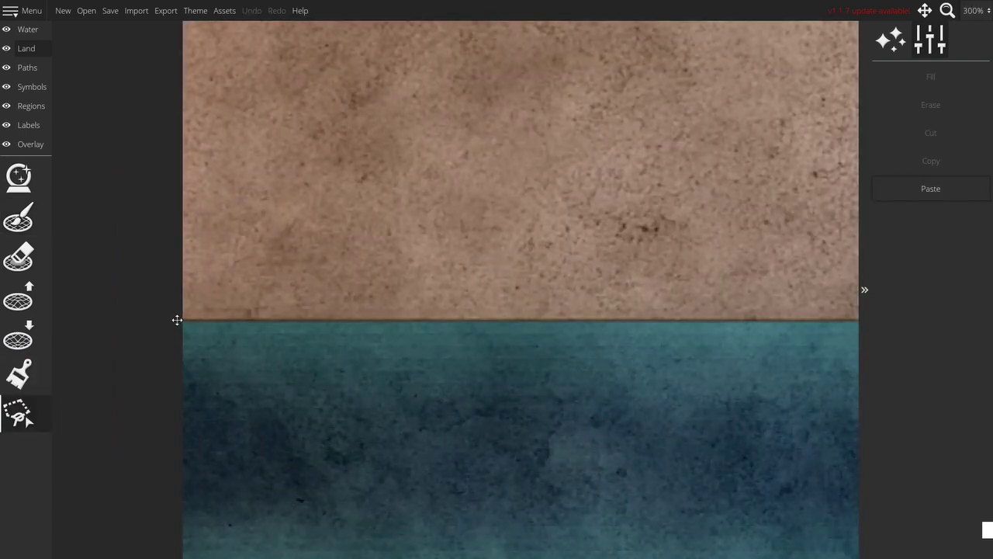
pyautogui.click(177, 320)
pyautogui.scroll(-5, 535, 346)
pyautogui.scroll(-3, 133, 328)
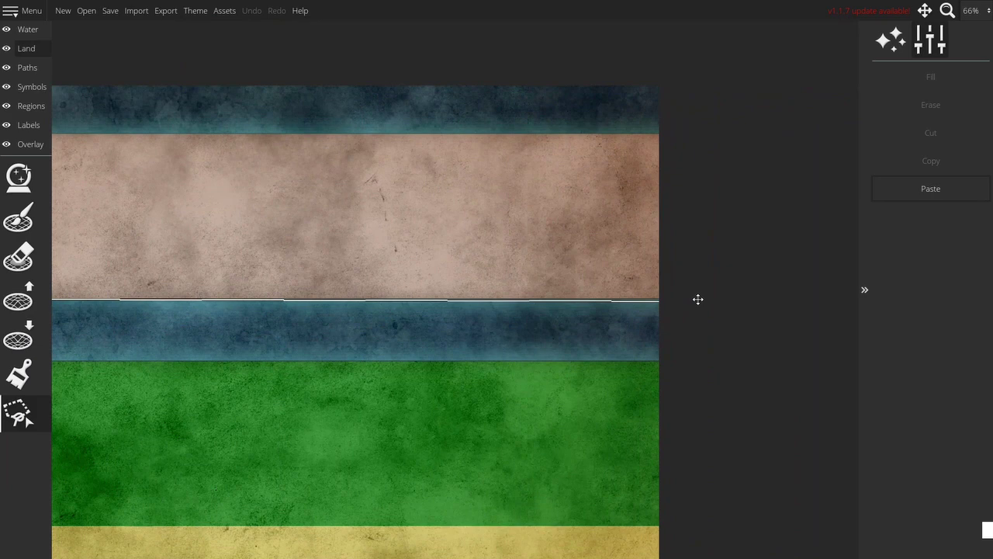
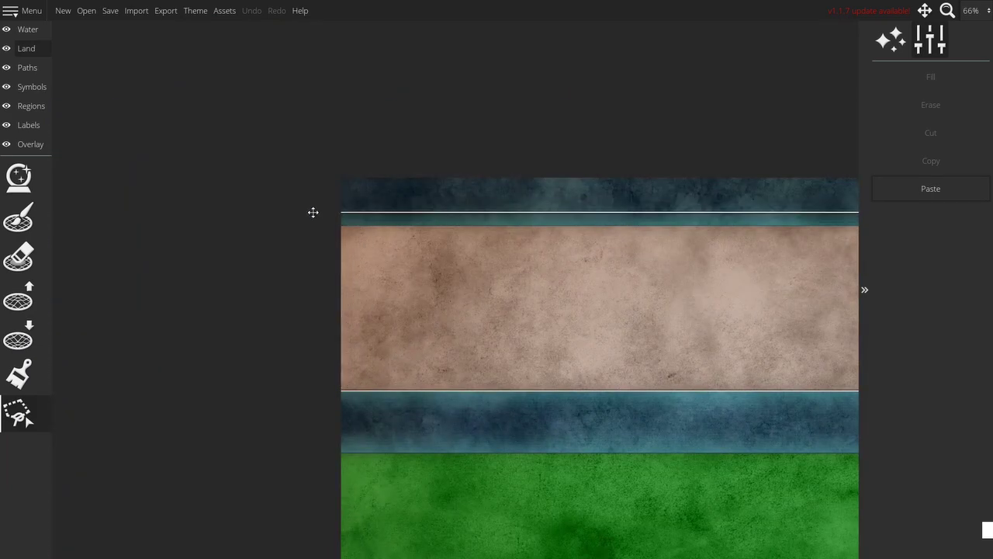
# Cut the lasso-selected tan band and paste it lower, directly against the green band
pyautogui.click(312, 212)
pyautogui.hotkey('ctrl', 'x')
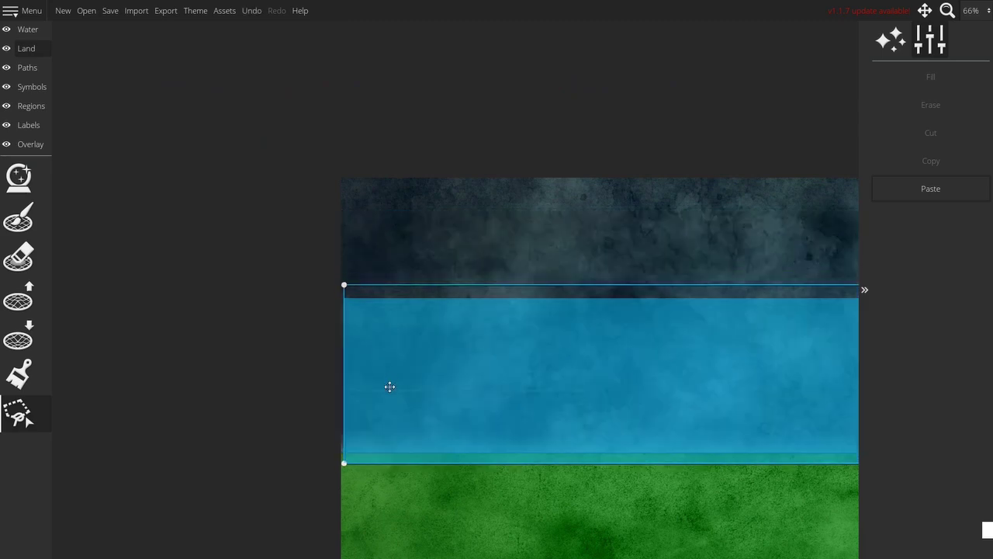
pyautogui.scroll(2, 360, 514)
pyautogui.scroll(2, 360, 513)
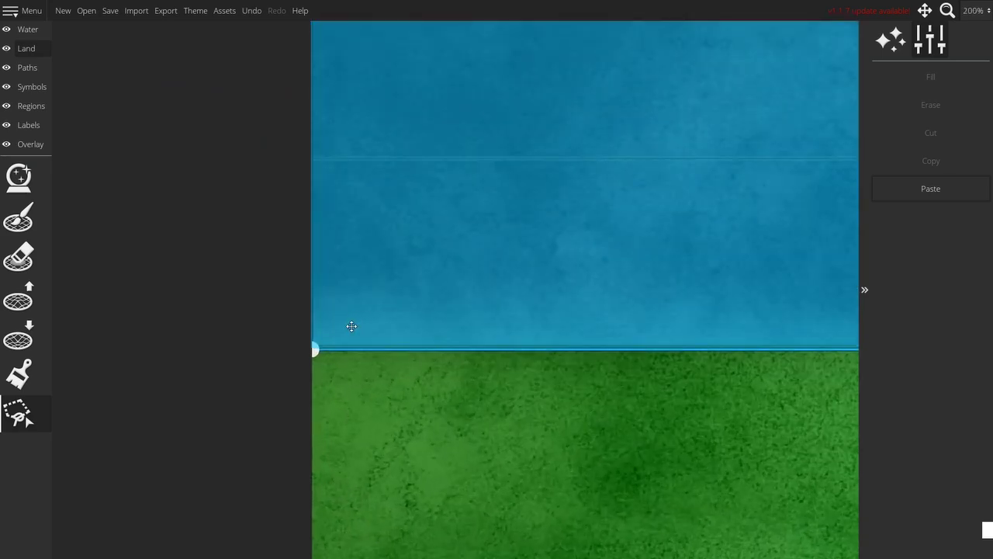
pyautogui.hotkey('ctrl', 'v')
pyautogui.scroll(-1, 352, 326)
pyautogui.scroll(-5, 490, 366)
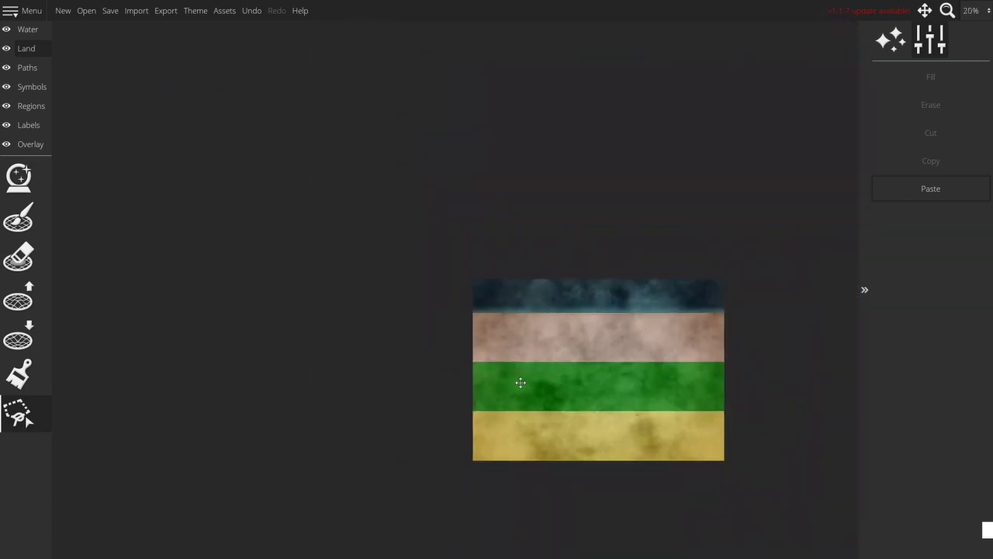
pyautogui.moveTo(662, 440); pyautogui.dragTo(615, 385)
pyautogui.scroll(1, 555, 356)
pyautogui.scroll(1, 547, 360)
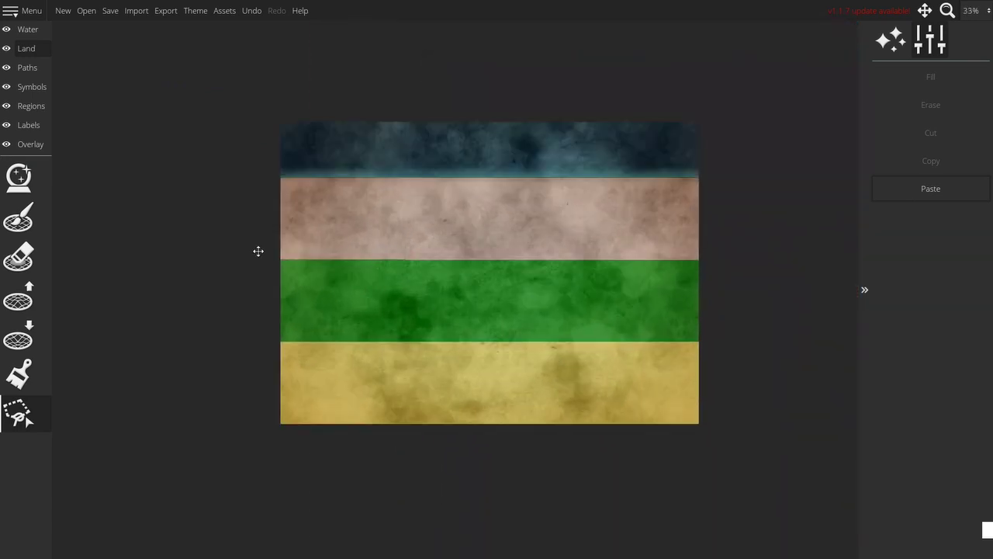